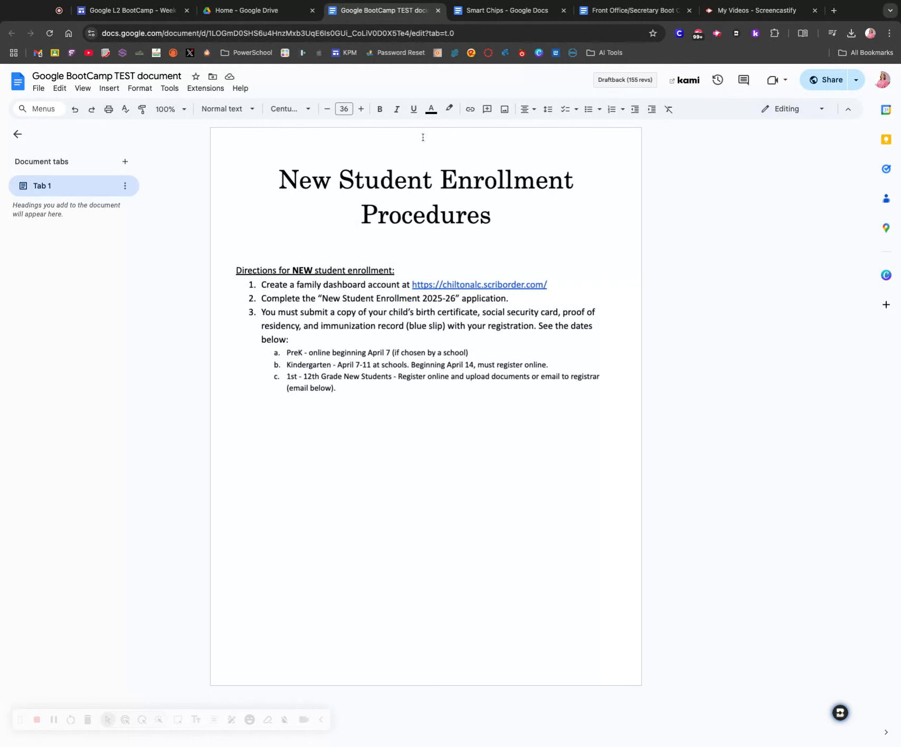
# Step: Insert the Chilton County Schools logo image from the computer into the document header
pyautogui.doubleClick(423, 138)
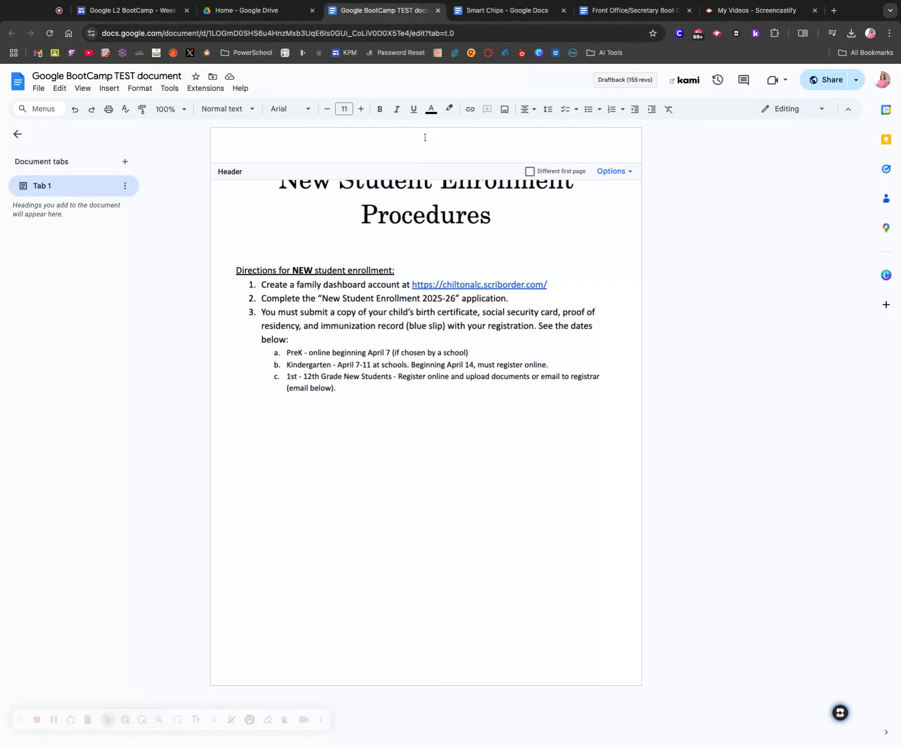
pyautogui.click(505, 109)
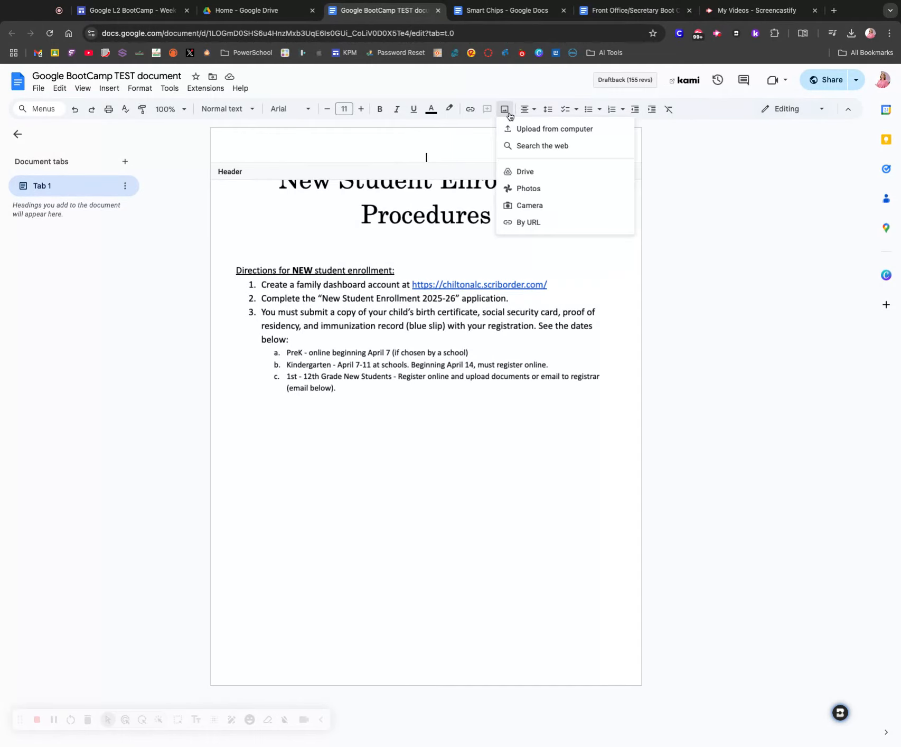
pyautogui.click(549, 133)
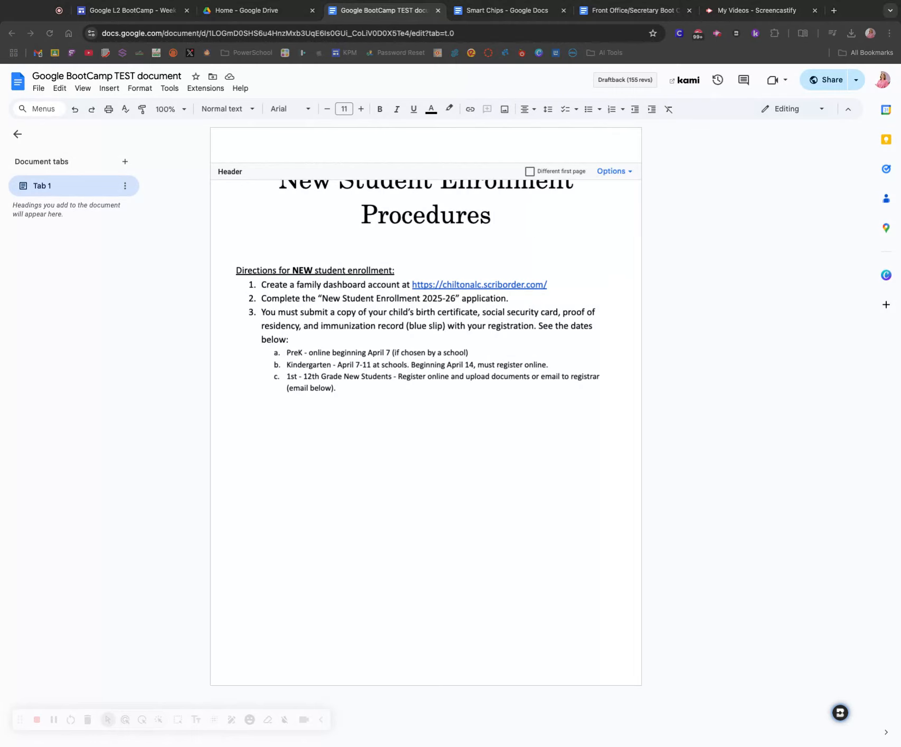
pyautogui.doubleClick(392, 206)
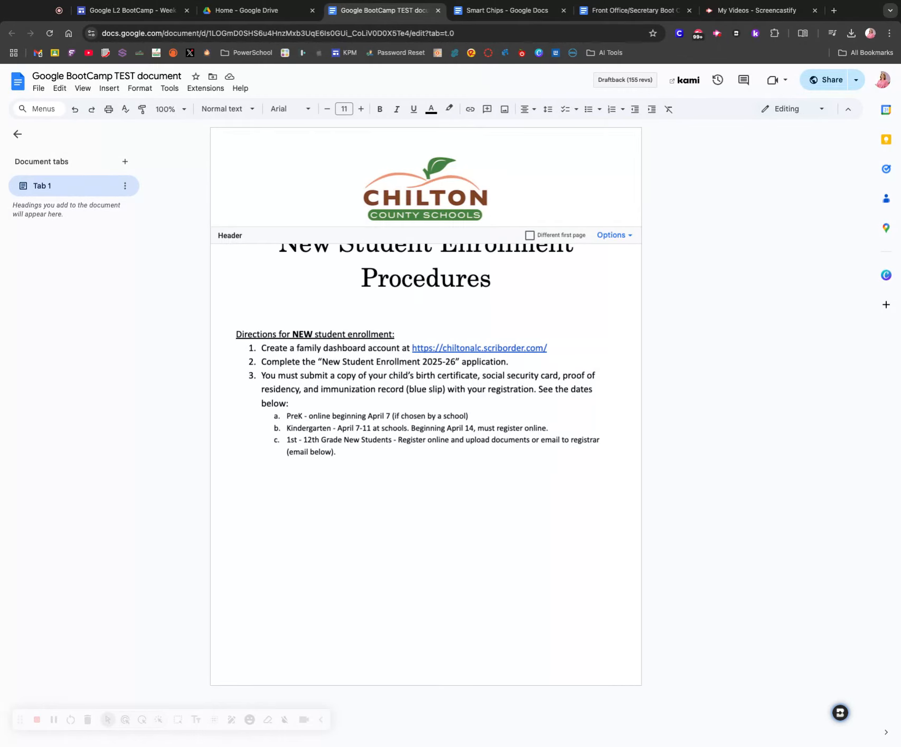
# Step: Shrink the header logo to about half its size and set its text wrapping to Wrap text
pyautogui.click(426, 190)
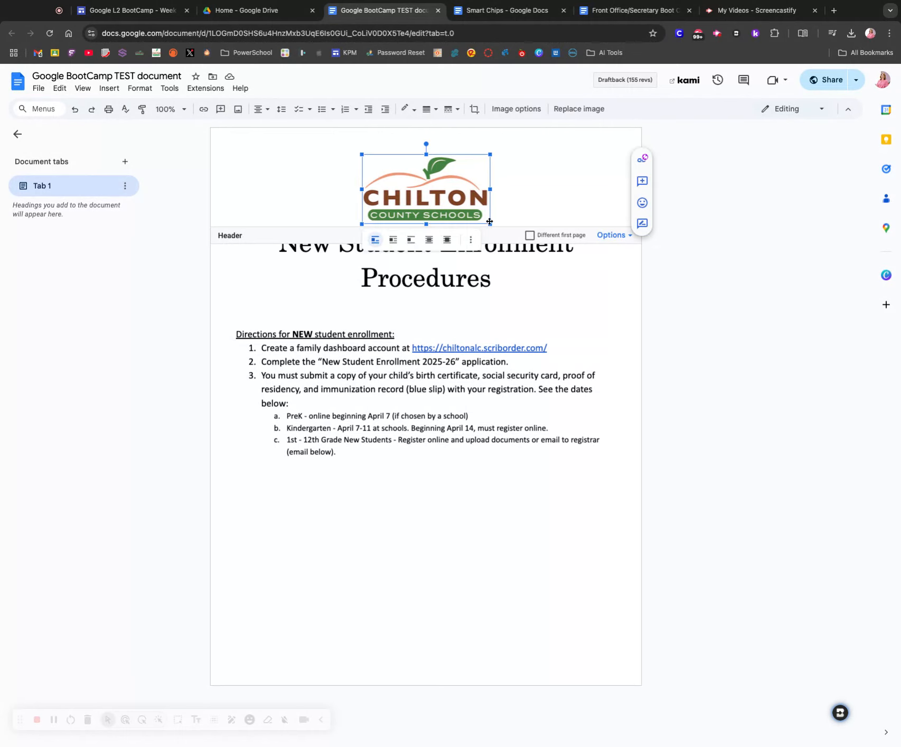
pyautogui.moveTo(490, 224); pyautogui.dragTo(433, 191)
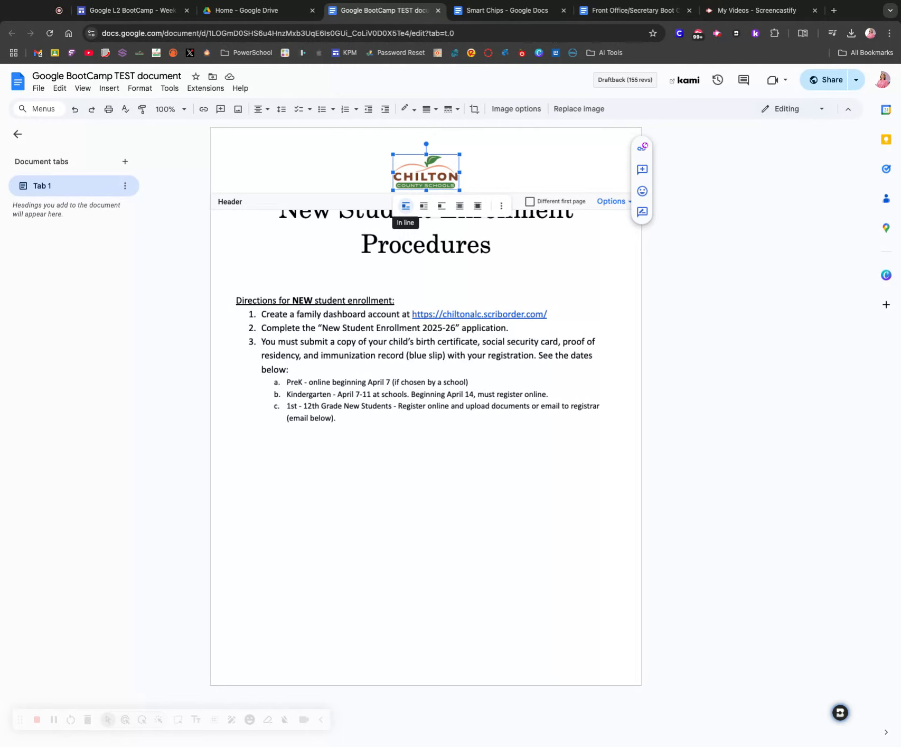
pyautogui.click(424, 206)
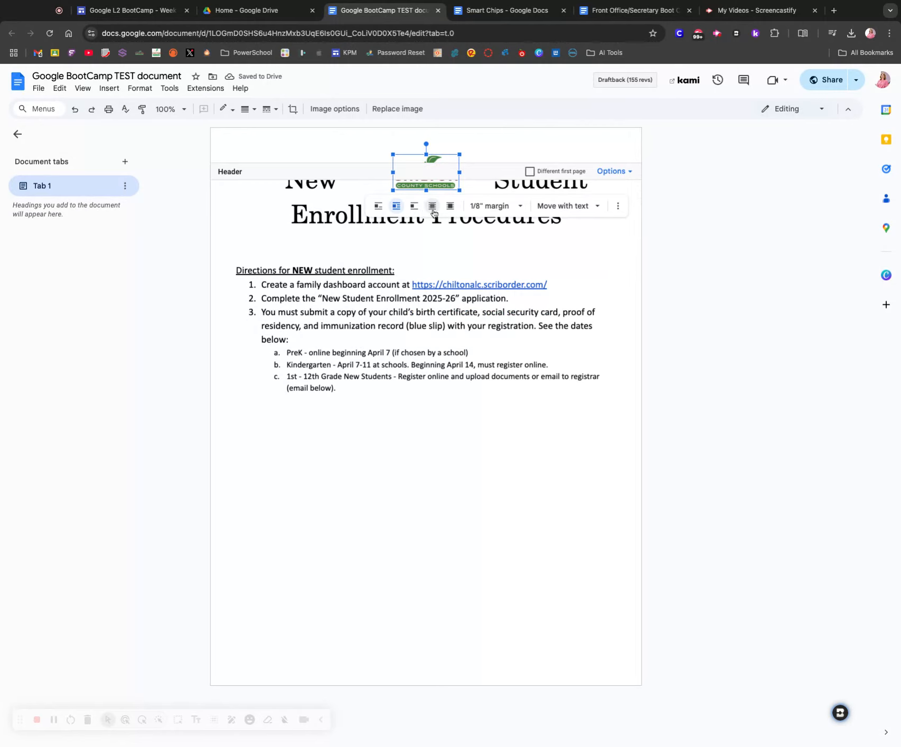
pyautogui.click(432, 206)
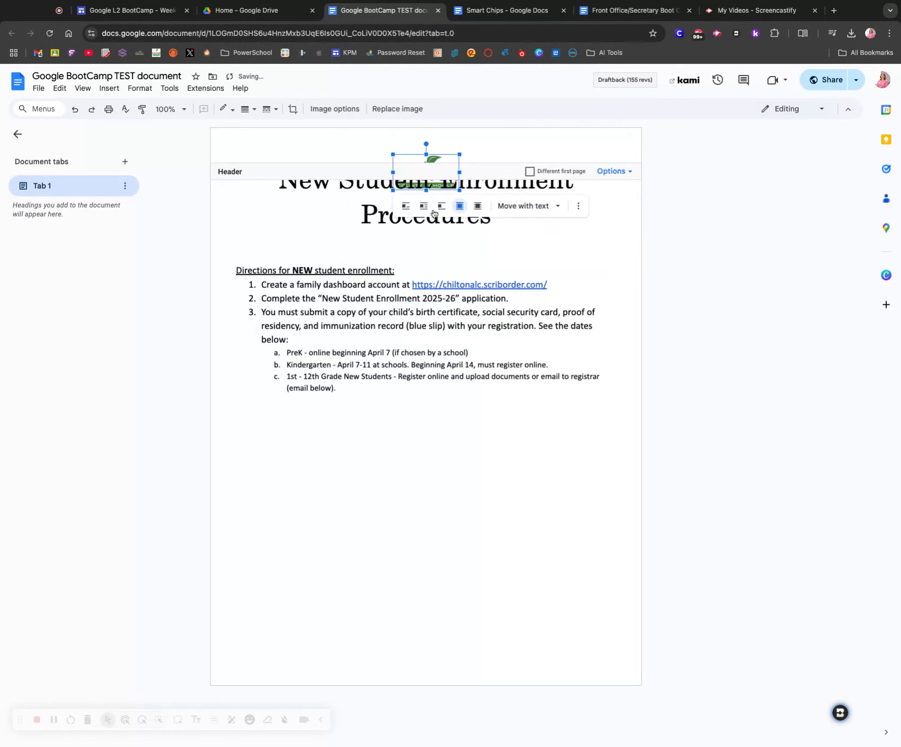
pyautogui.click(478, 206)
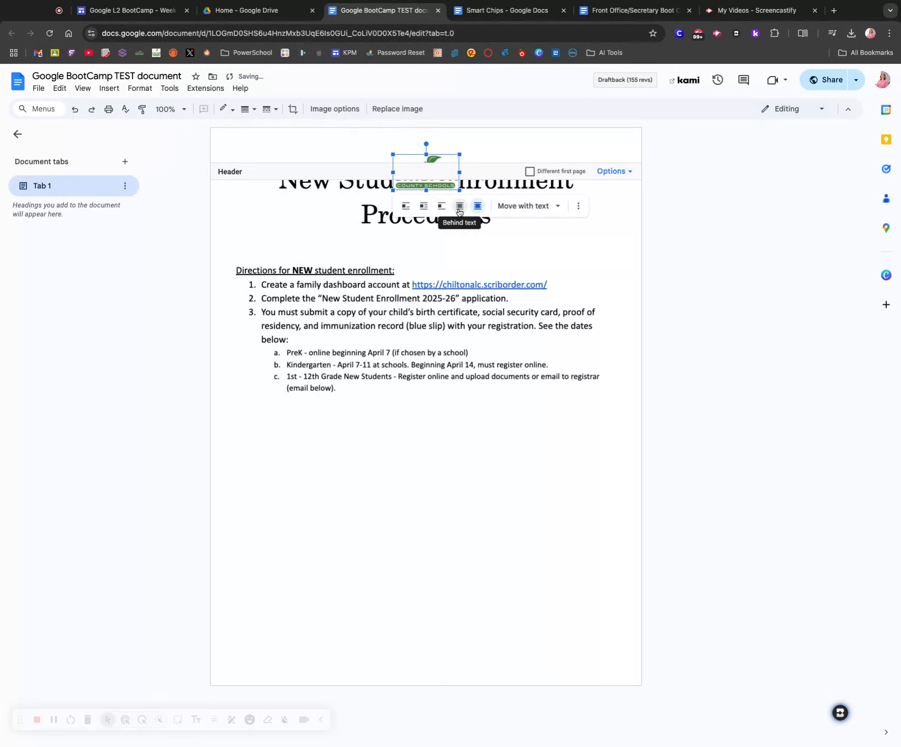
pyautogui.click(430, 209)
# Step: Leave the header and add a blank line before the title to move it below the logo
pyautogui.click(371, 188)
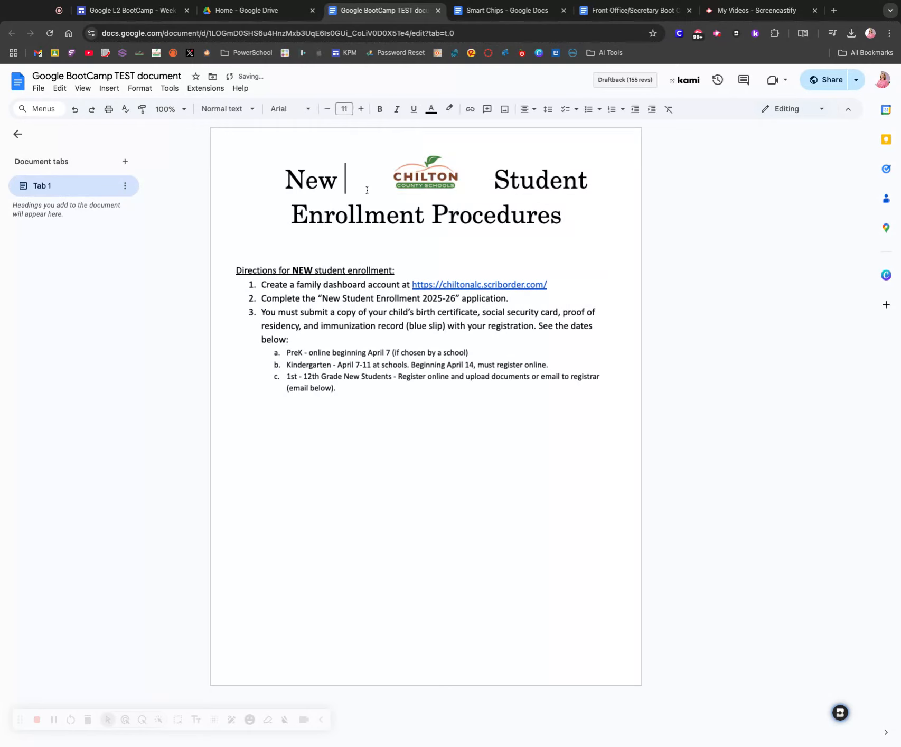
pyautogui.click(280, 182)
pyautogui.press('Return')
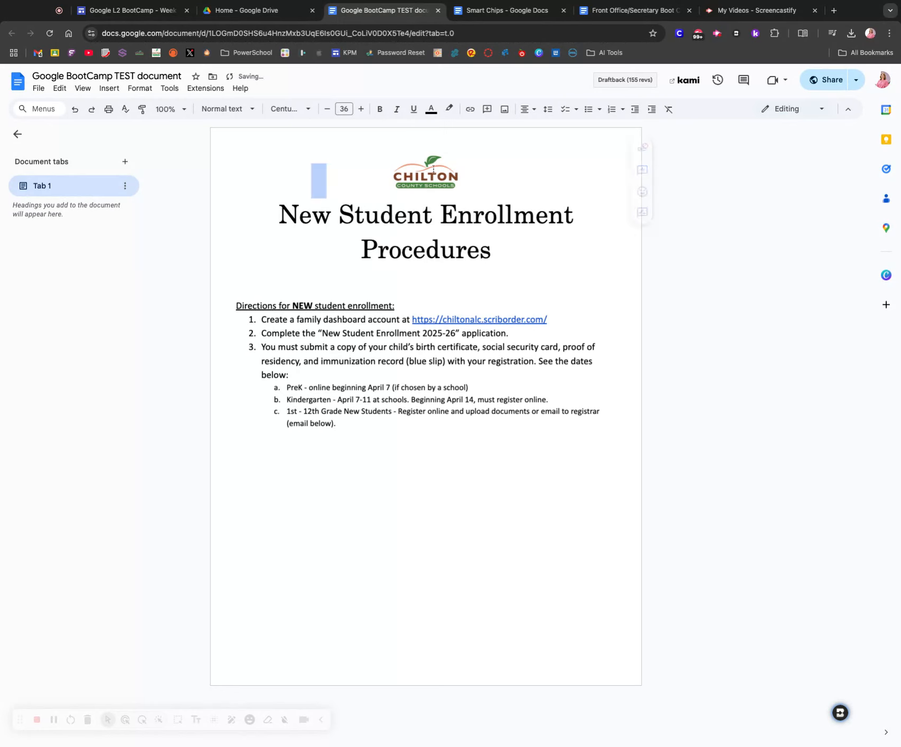
# Step: Try to reposition the header logo, and undo the move
pyautogui.click(437, 158)
pyautogui.moveTo(436, 158)
pyautogui.mouseDown()
pyautogui.moveTo(430, 153)
pyautogui.moveTo(435, 175)
pyautogui.moveTo(435, 157)
pyautogui.mouseUp()
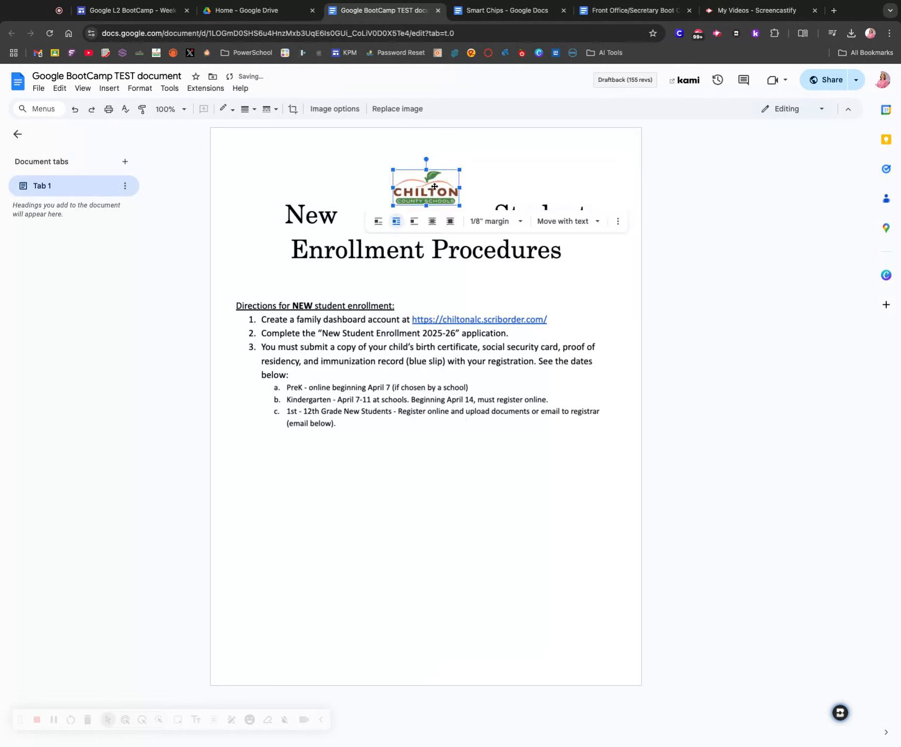
pyautogui.press('super+z')
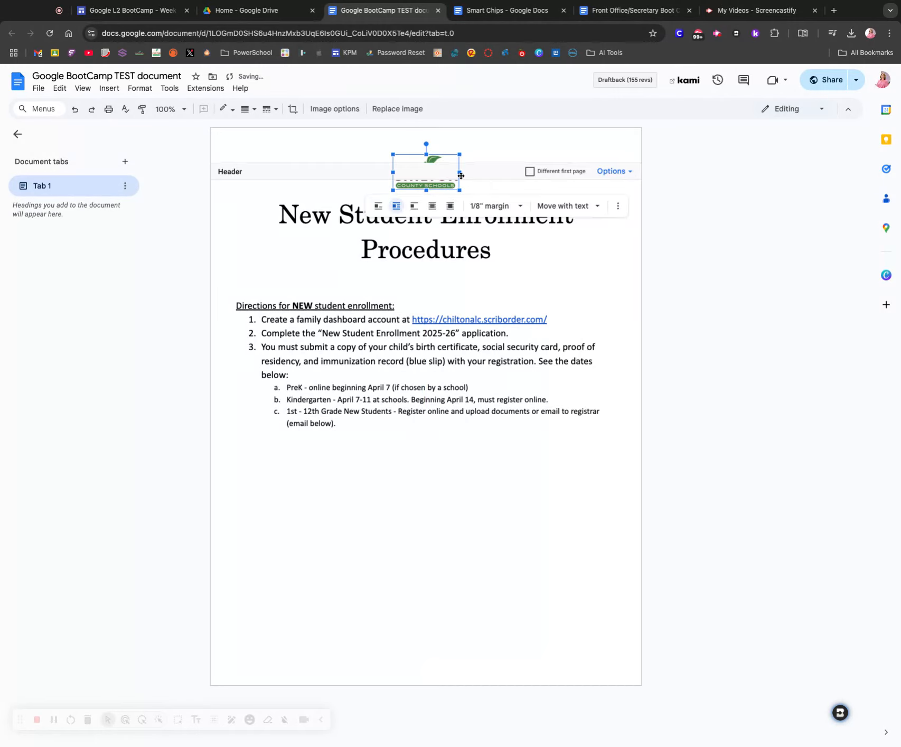
pyautogui.click(543, 274)
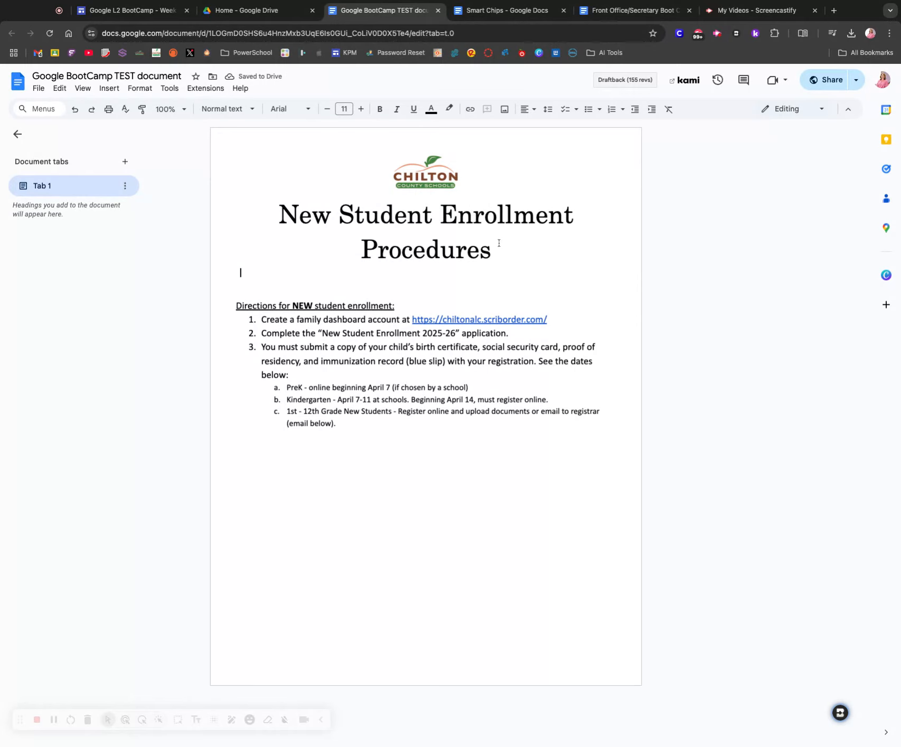
# Step: Try to enlarge the header logo from its corner, and undo the resize
pyautogui.doubleClick(429, 156)
pyautogui.click(429, 157)
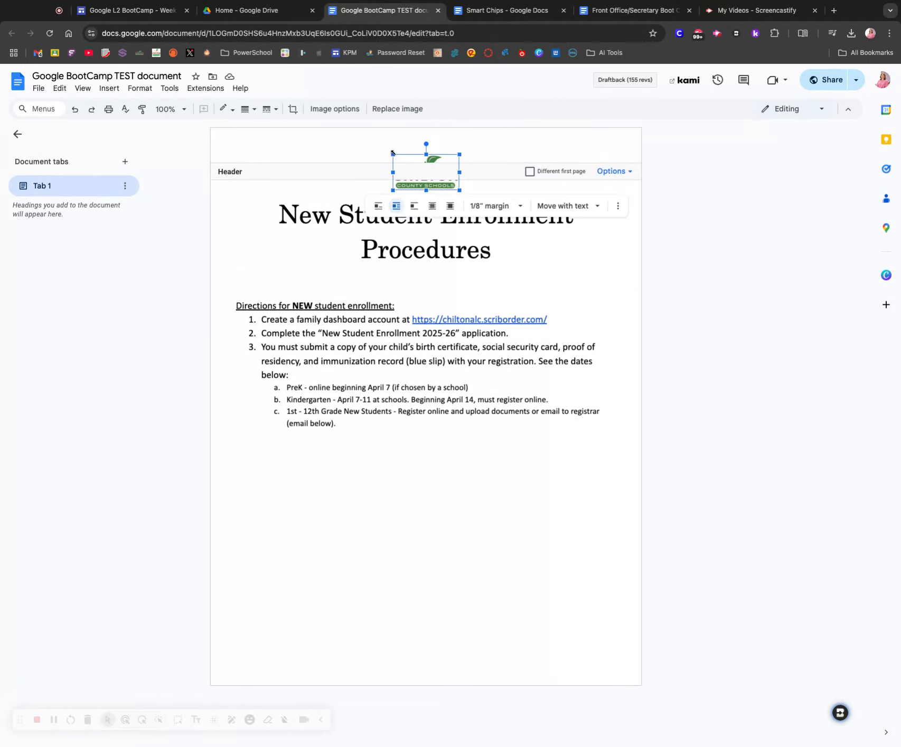
pyautogui.moveTo(393, 153); pyautogui.dragTo(381, 148)
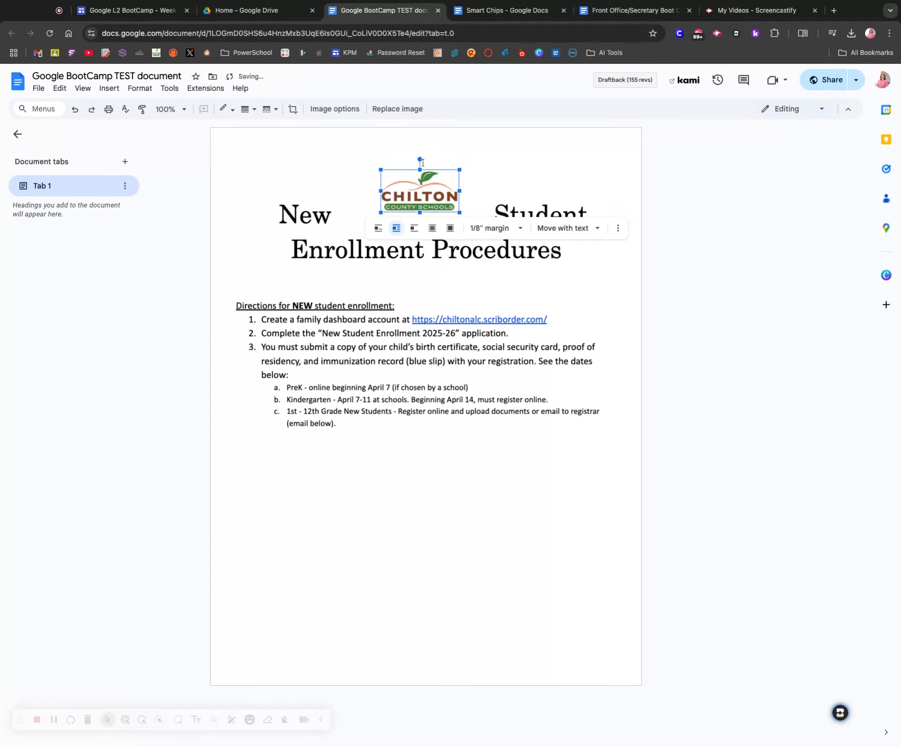
pyautogui.press('super+z')
pyautogui.click(530, 237)
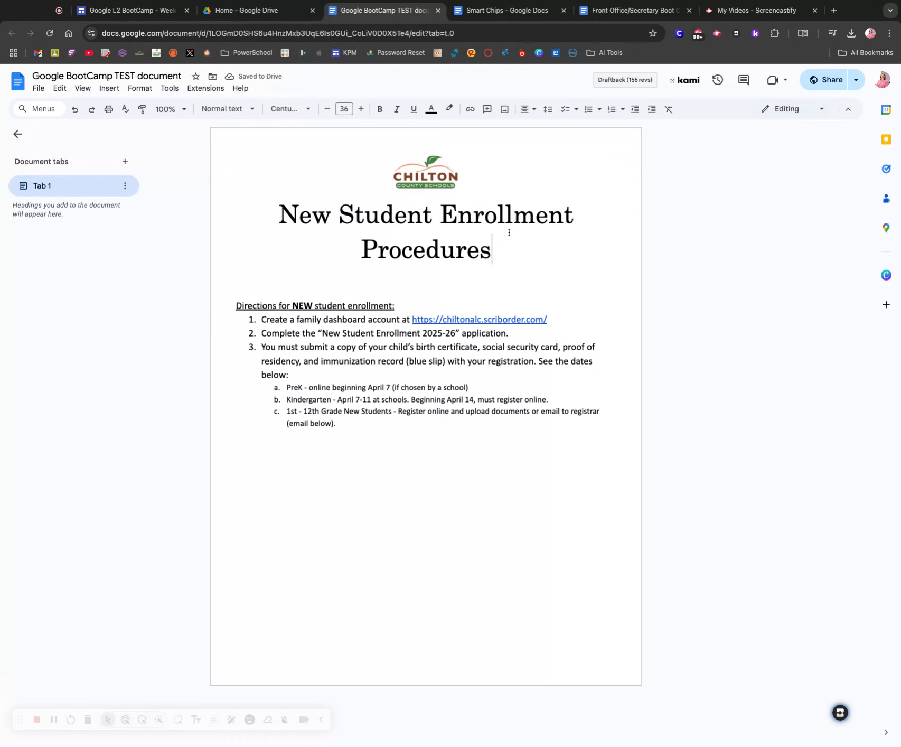
pyautogui.tripleClick(505, 252)
pyautogui.click(409, 347)
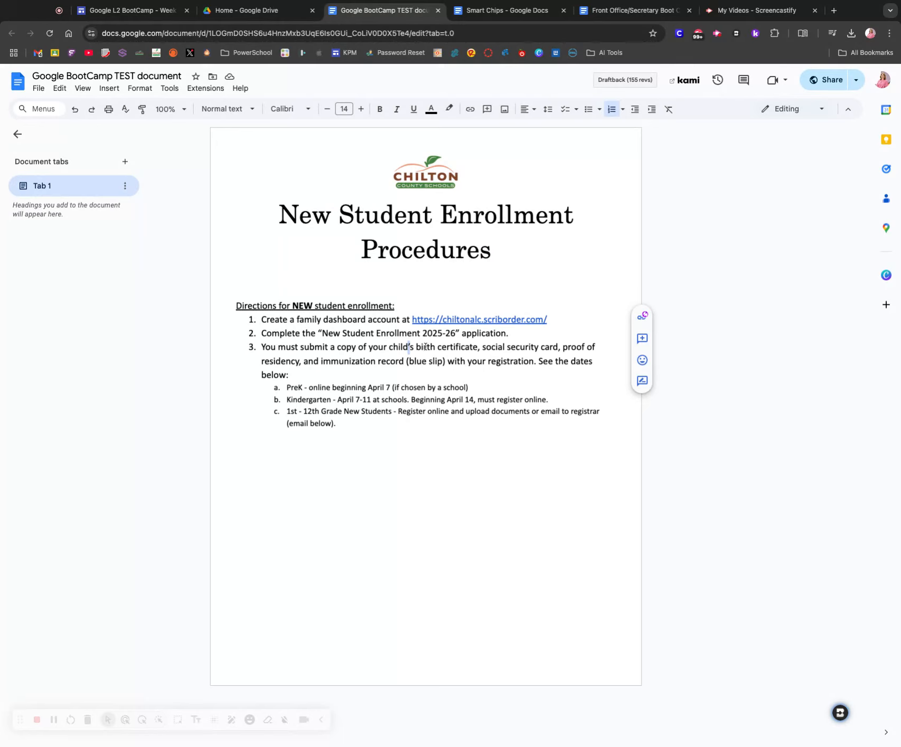
pyautogui.click(498, 440)
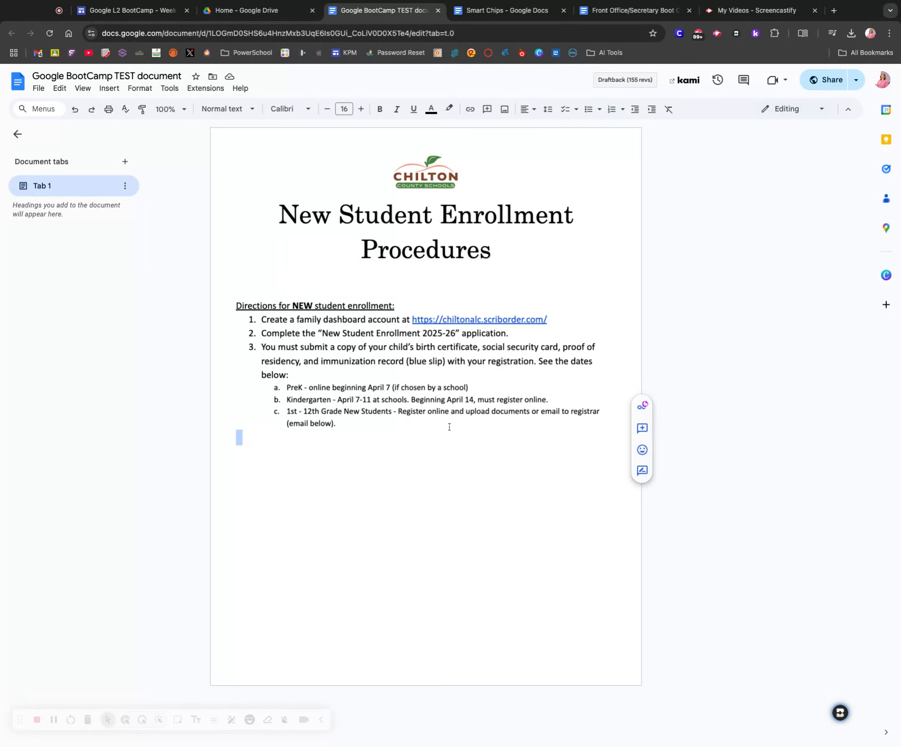
pyautogui.click(449, 424)
# Step: Open and close the document's sharing settings, and view the available download formats without downloading
pyautogui.click(820, 85)
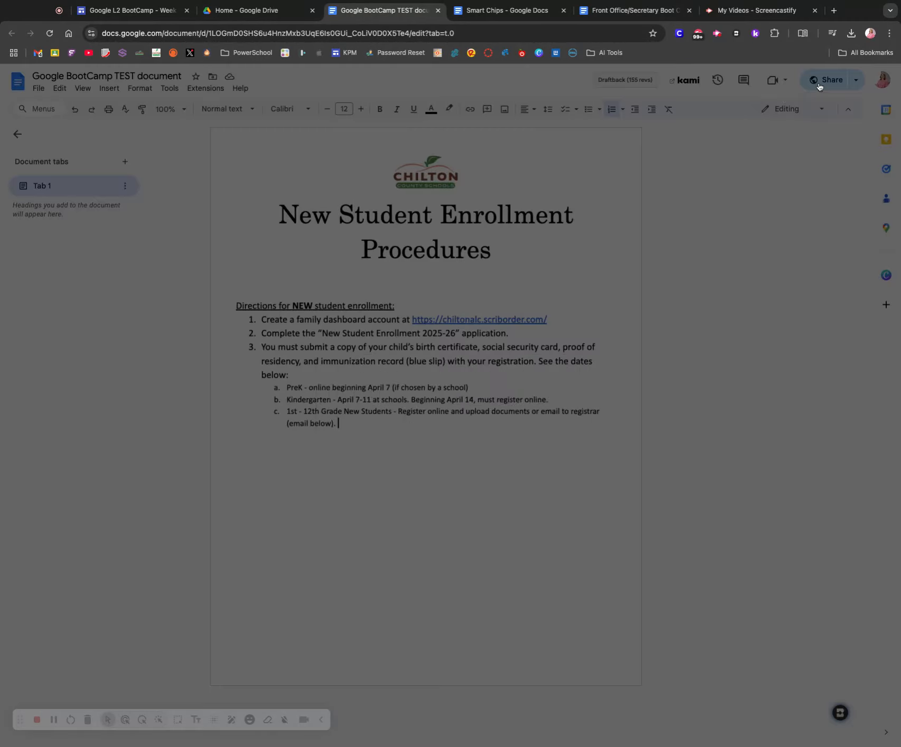
pyautogui.click(552, 500)
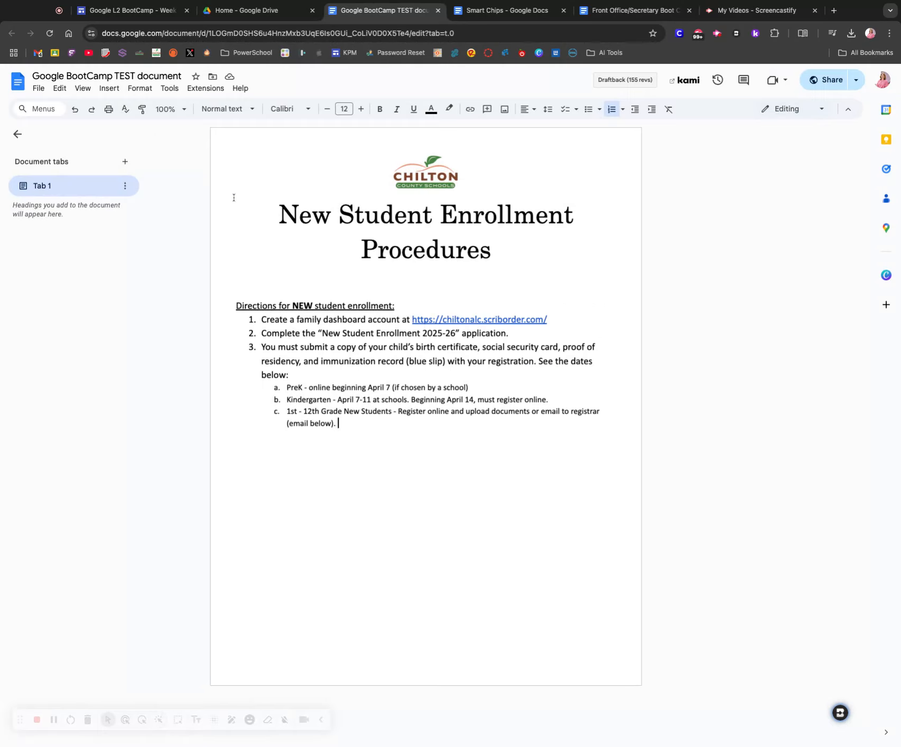
pyautogui.click(39, 88)
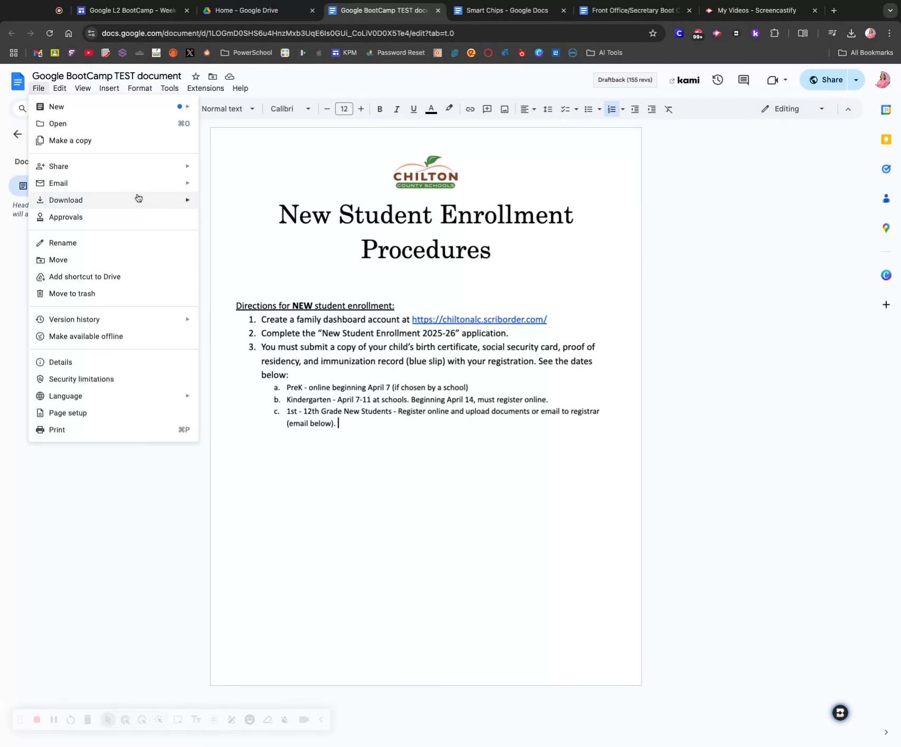
pyautogui.moveTo(138, 201)
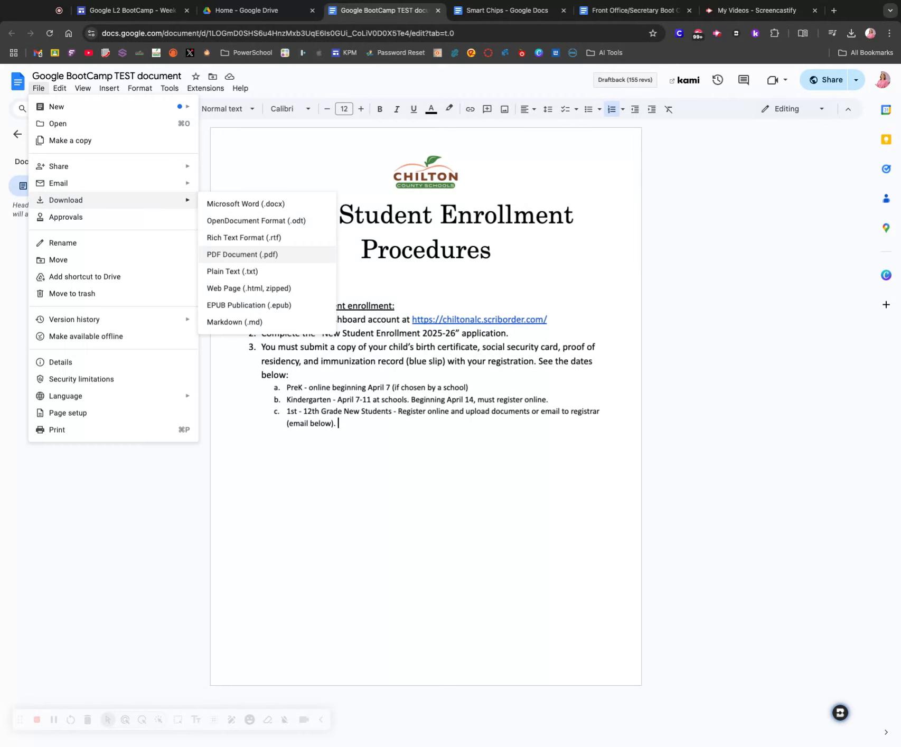
pyautogui.click(386, 361)
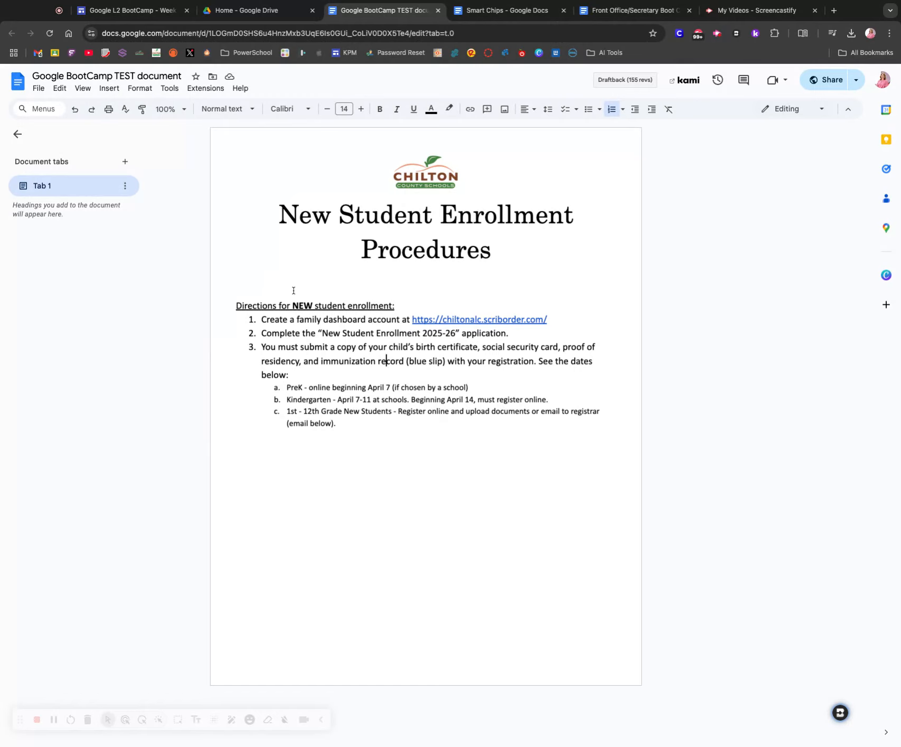
# Step: Place the text cursor on an empty line below the enrollment directions
pyautogui.click(367, 421)
pyautogui.click(386, 468)
pyautogui.click(353, 464)
# Step: Start translating the document and title the translated copy "FRENCH Copy Google BootCamp TEST document"
pyautogui.click(172, 91)
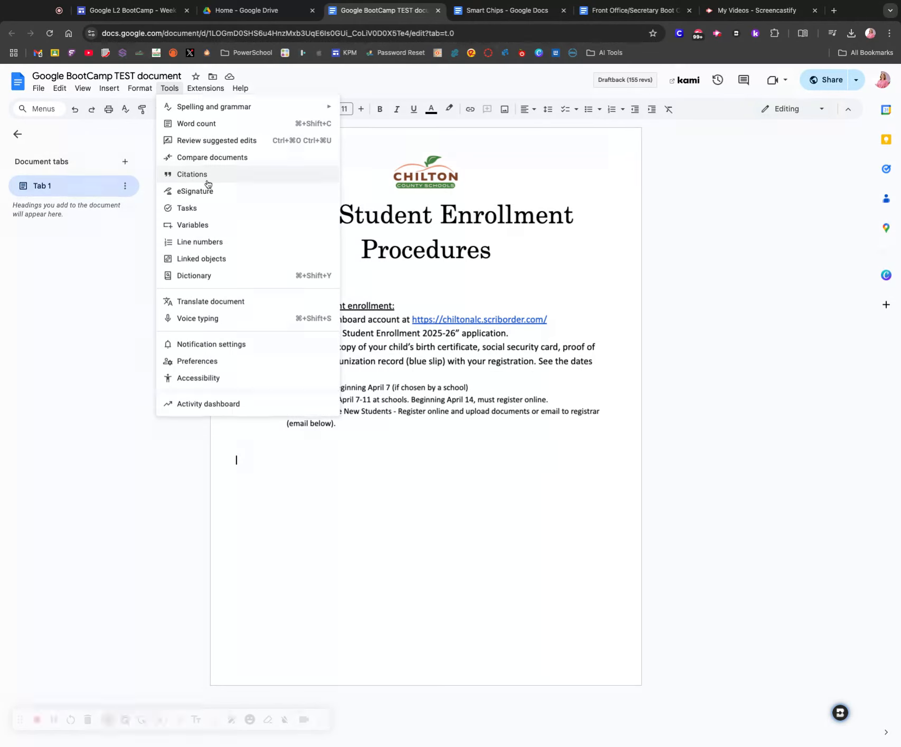
pyautogui.click(231, 302)
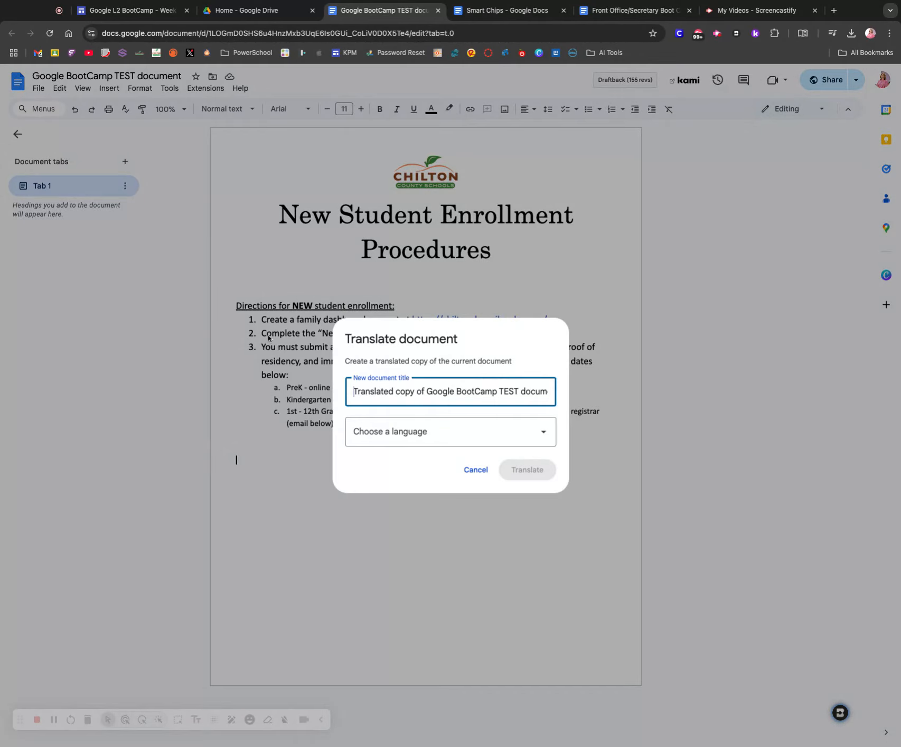
pyautogui.click(426, 394)
pyautogui.hotkey('alt', 'shift', 'Left')
pyautogui.hotkey('alt', 'shift', 'Left')
pyautogui.hotkey('alt', 'shift', 'Left')
pyautogui.write('FRENC')
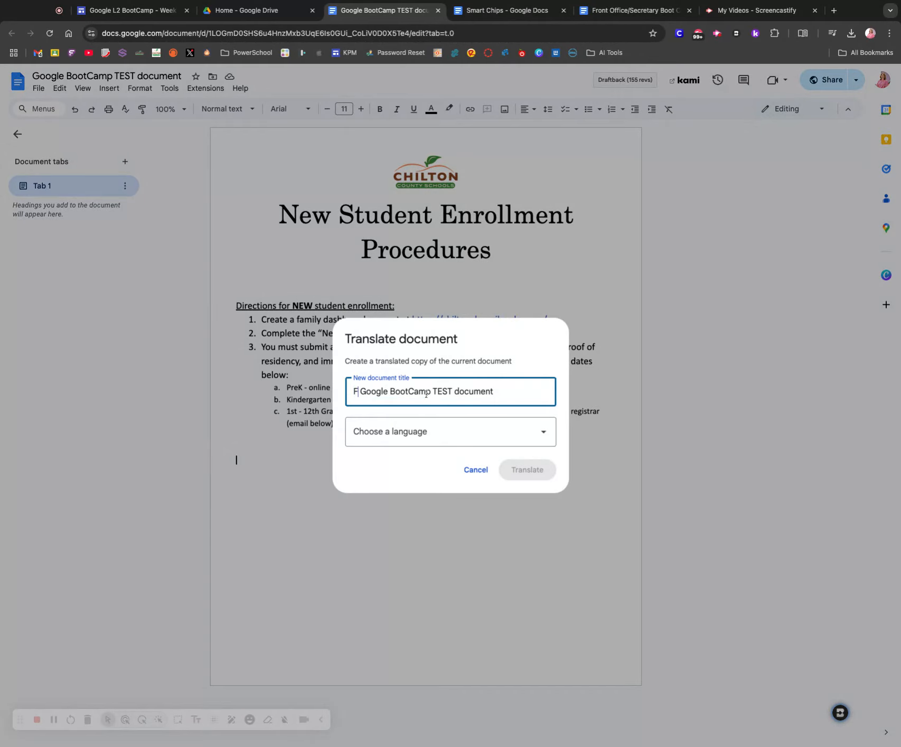
pyautogui.write('H')
pyautogui.write(' Copy')
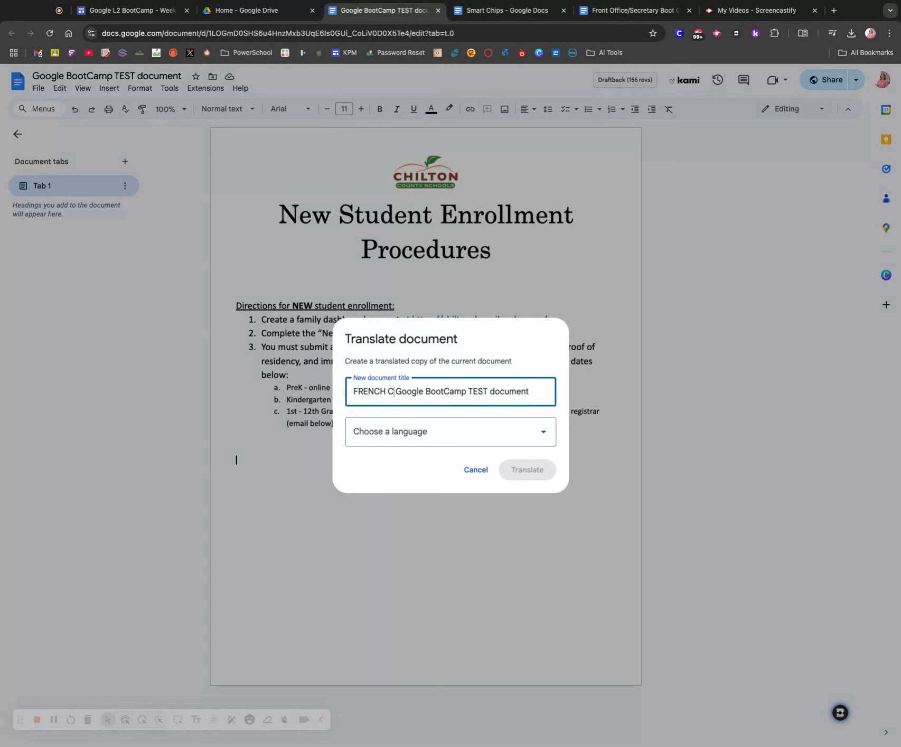
# Step: Choose French as the target language and create the translated copy
pyautogui.click(391, 440)
pyautogui.scroll(-10, 408, 517)
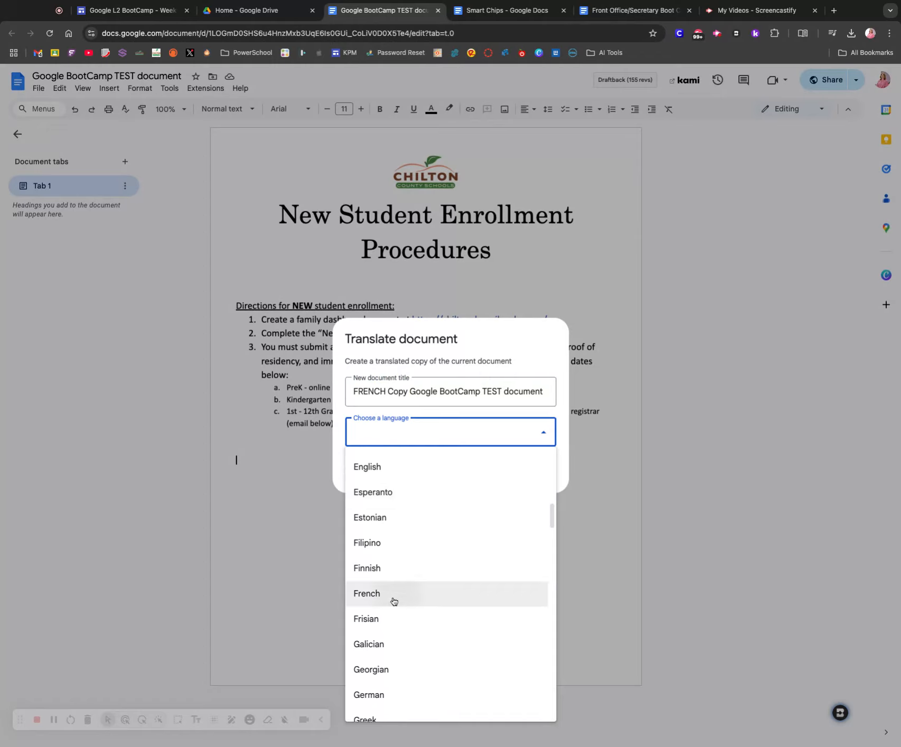
pyautogui.click(394, 595)
pyautogui.click(528, 470)
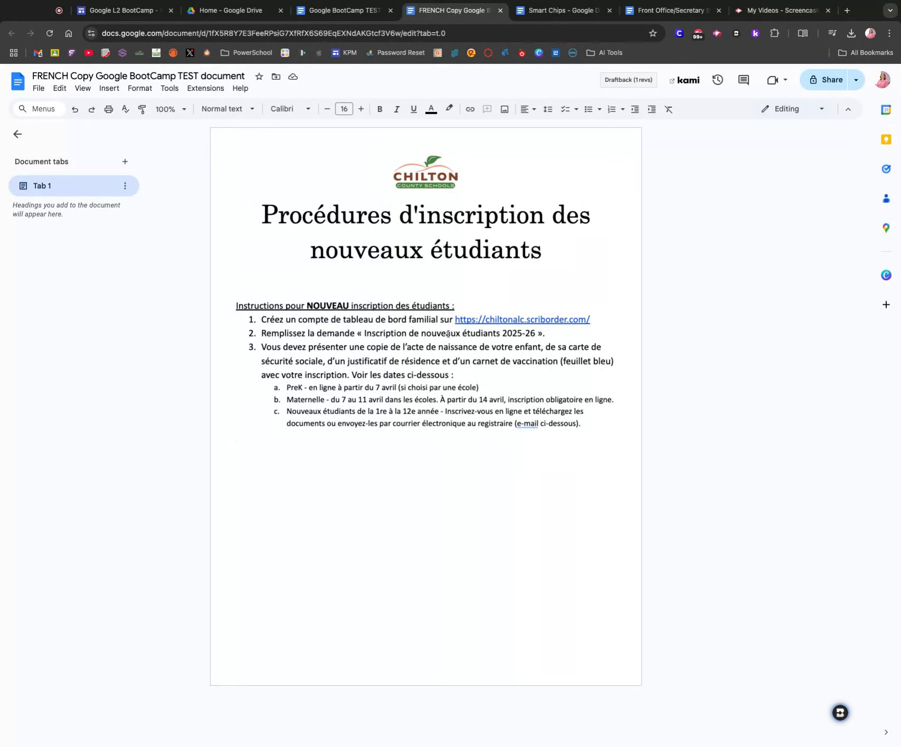
# Step: Switch to the original English document and use voice typing to dictate a paragraph about the microphone and spoken punctuation below the enrollment directions
pyautogui.hotkey('ctrl', 'shift', 'Tab')
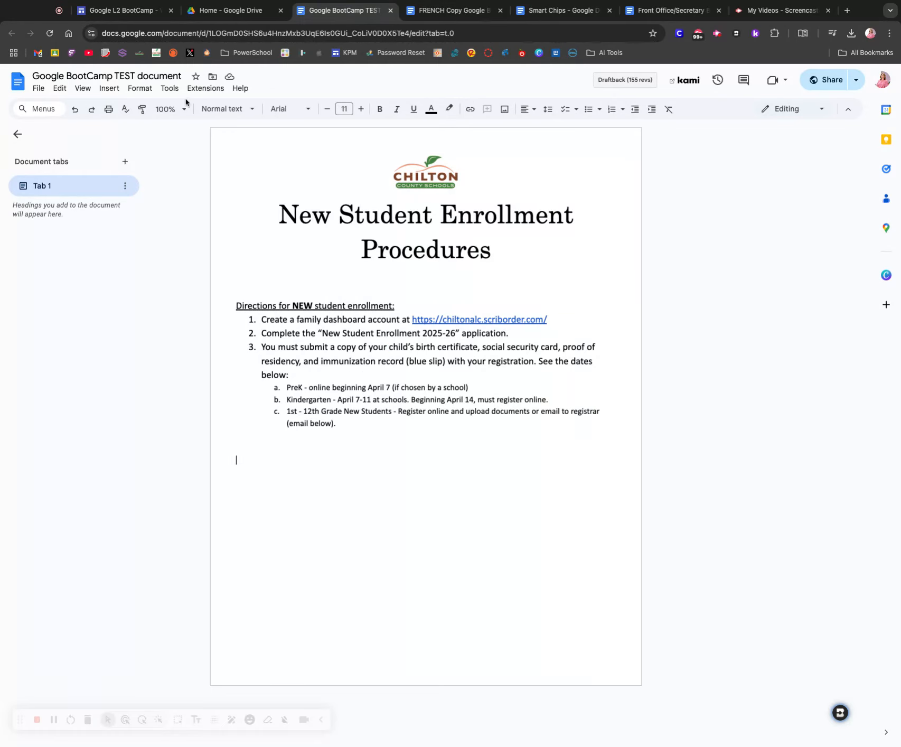
pyautogui.click(169, 89)
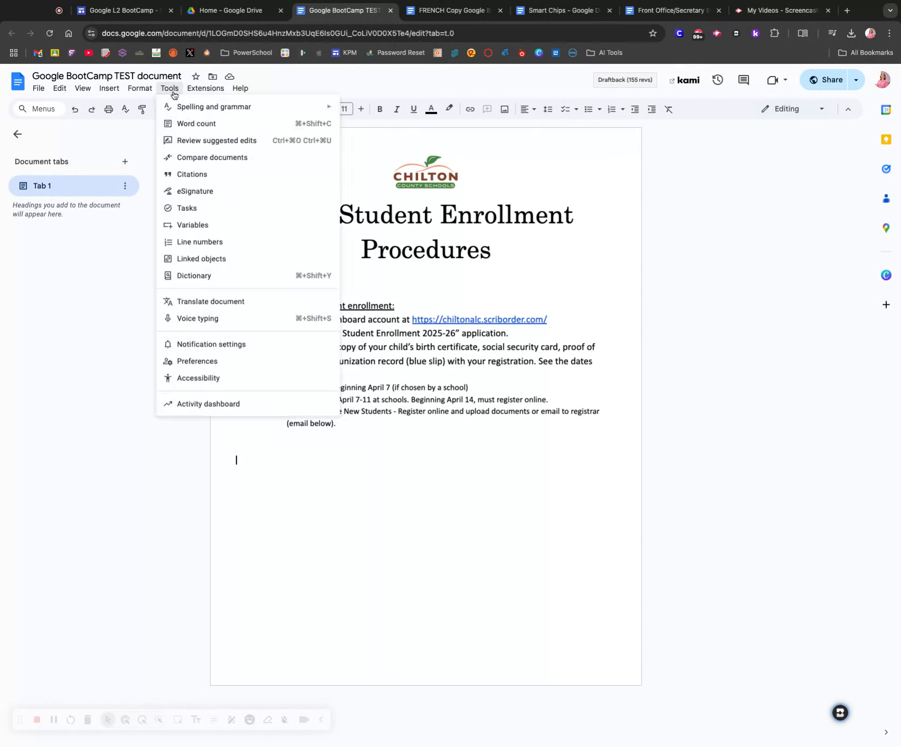
pyautogui.click(236, 319)
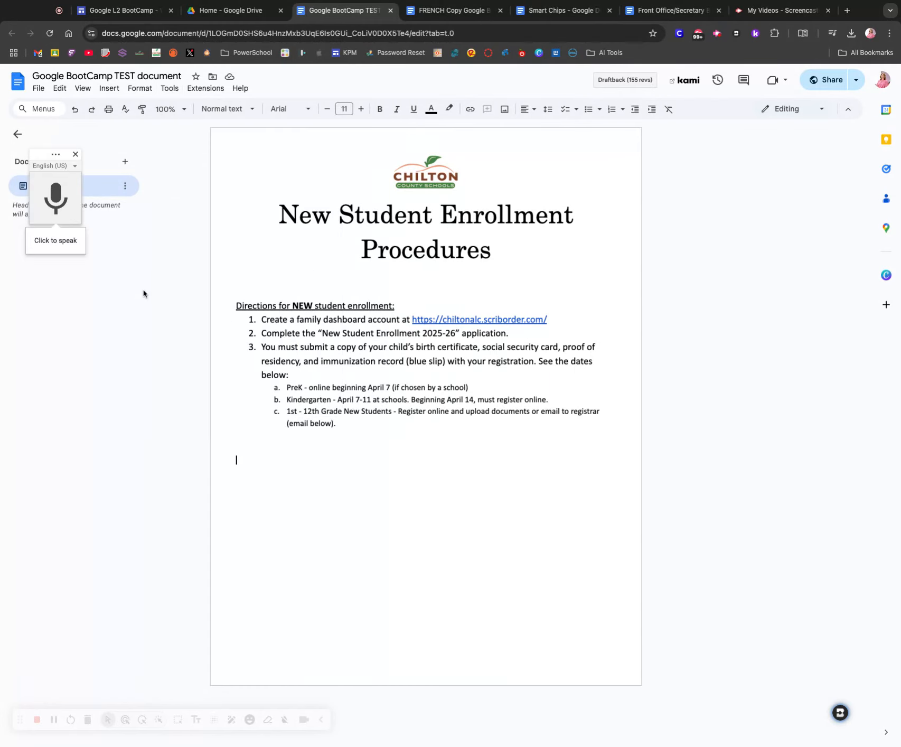
pyautogui.moveTo(47, 153); pyautogui.dragTo(123, 222)
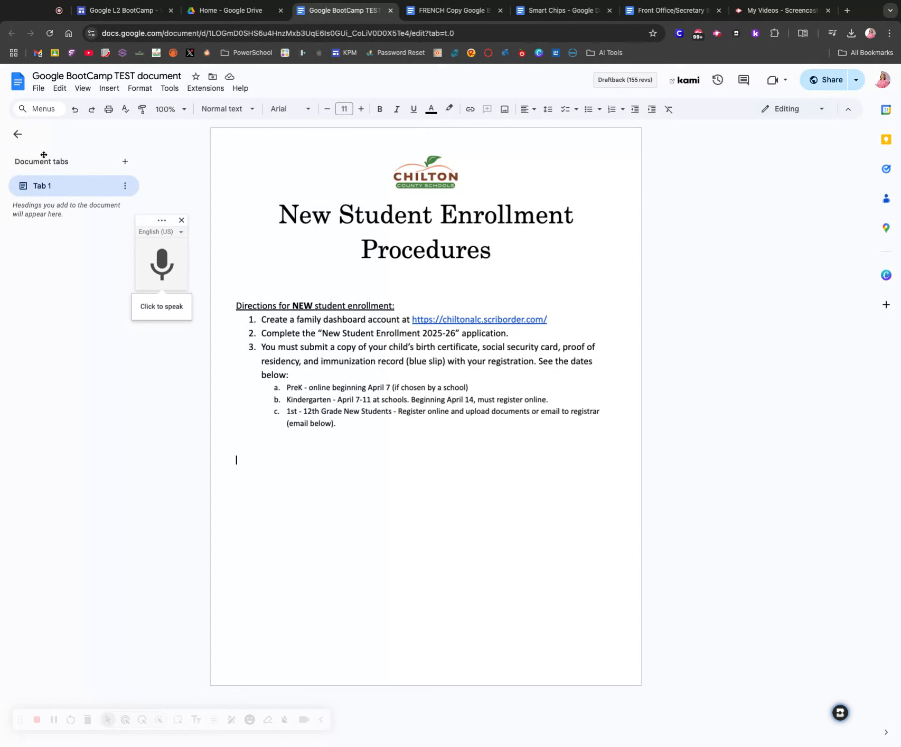
pyautogui.click(156, 268)
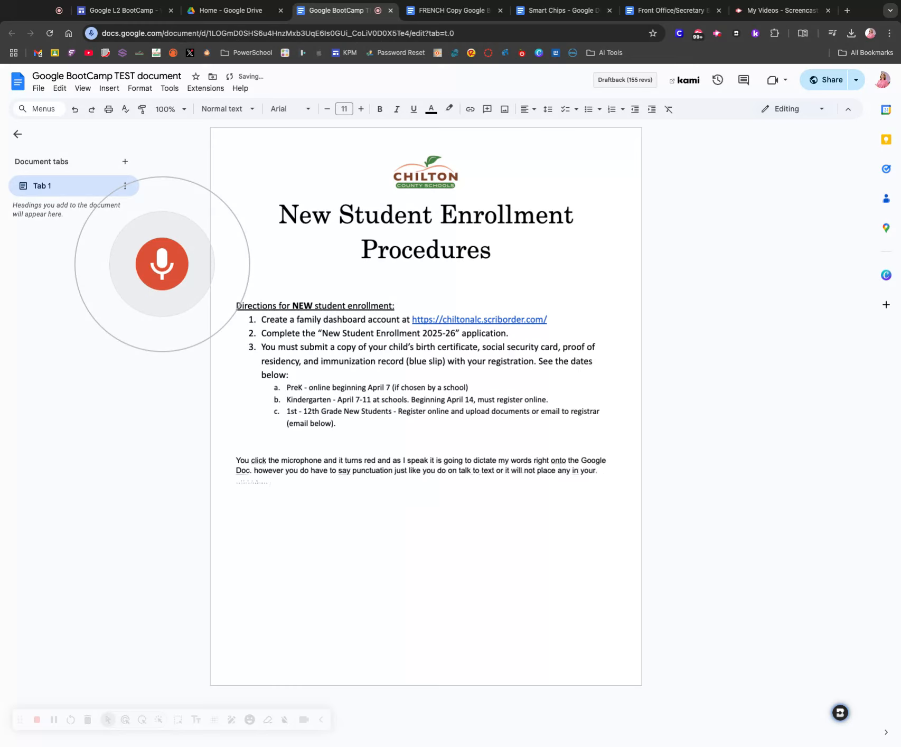
pyautogui.click(163, 265)
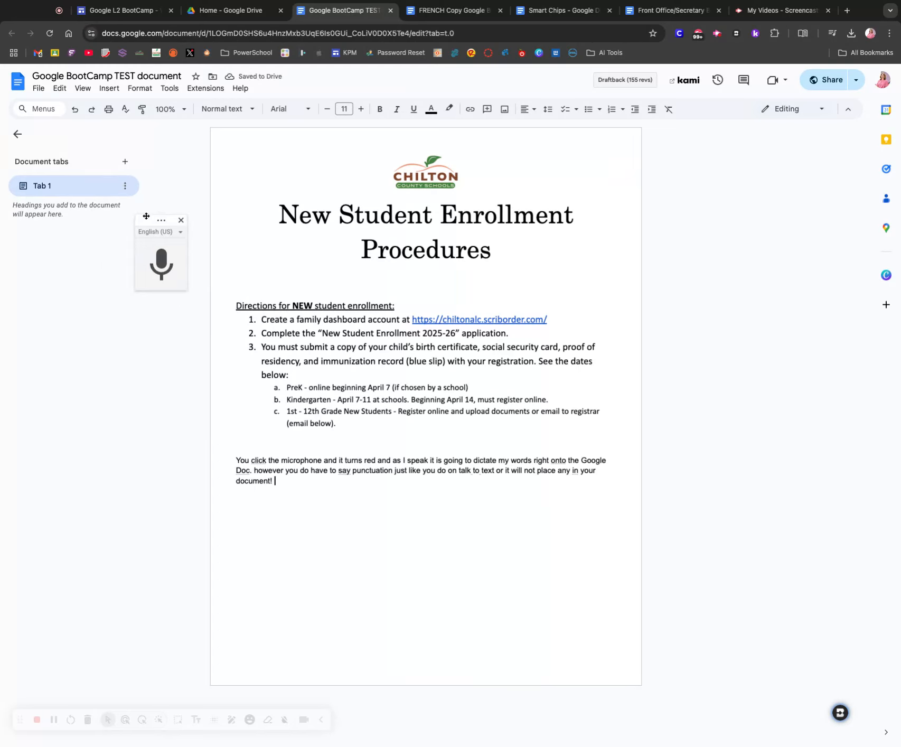
# Step: Reposition the voice typing microphone and set its dictation language to Français
pyautogui.moveTo(145, 214); pyautogui.dragTo(127, 237)
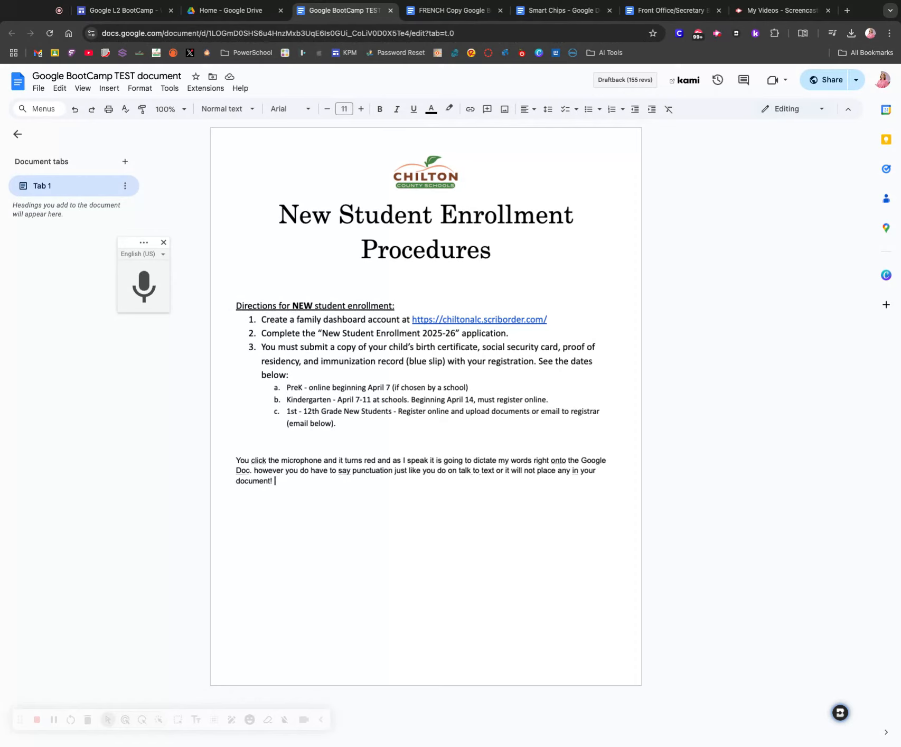
pyautogui.click(153, 254)
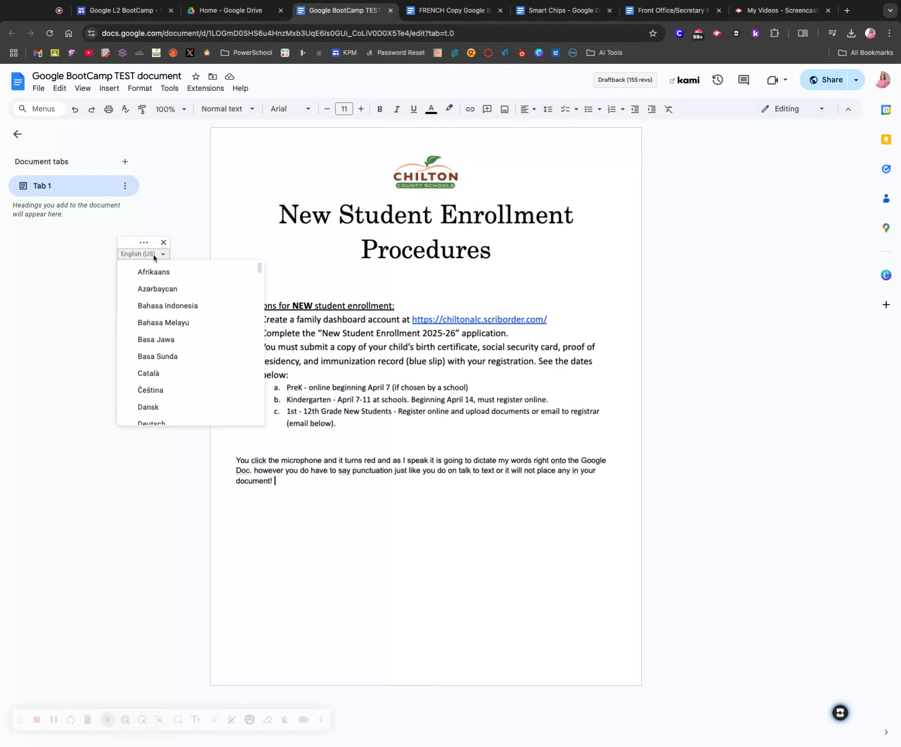
pyautogui.scroll(-3, 211, 361)
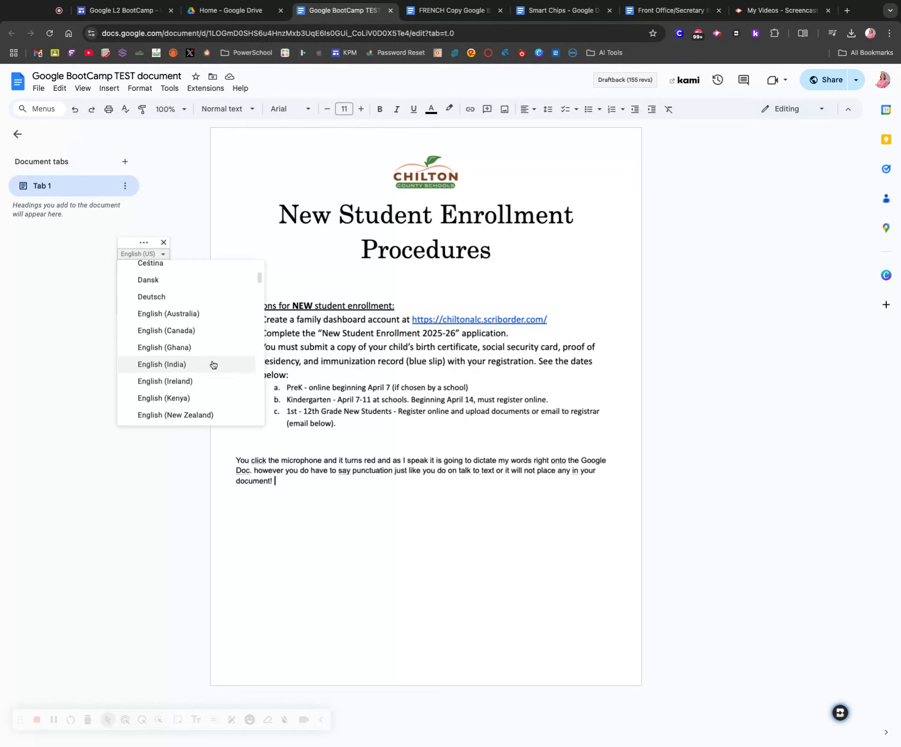
pyautogui.scroll(-3, 213, 365)
pyautogui.scroll(-10, 212, 362)
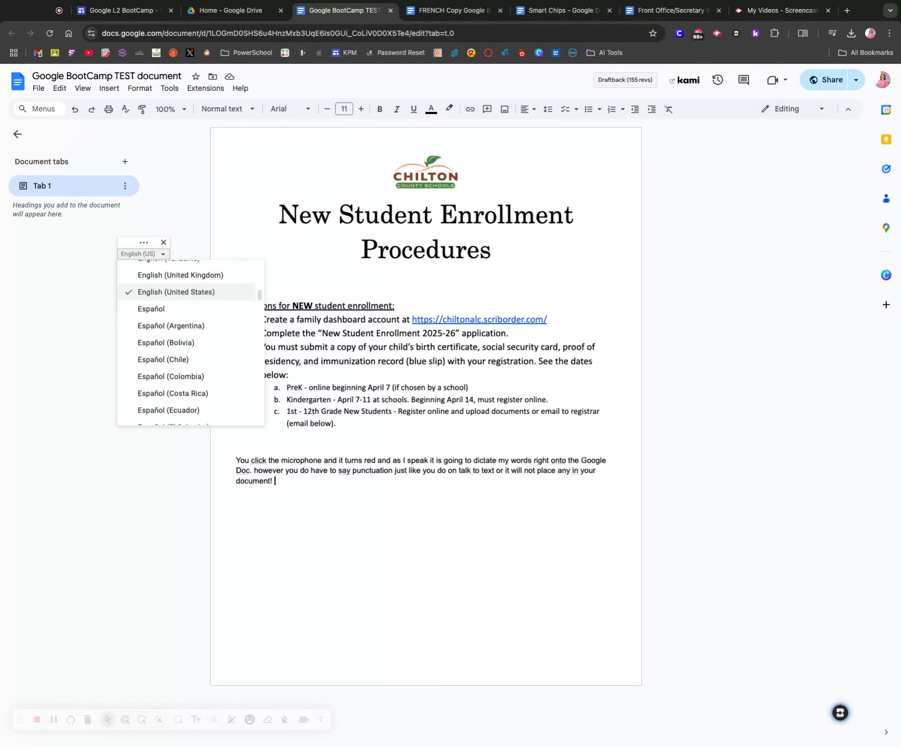
pyautogui.scroll(3, 174, 332)
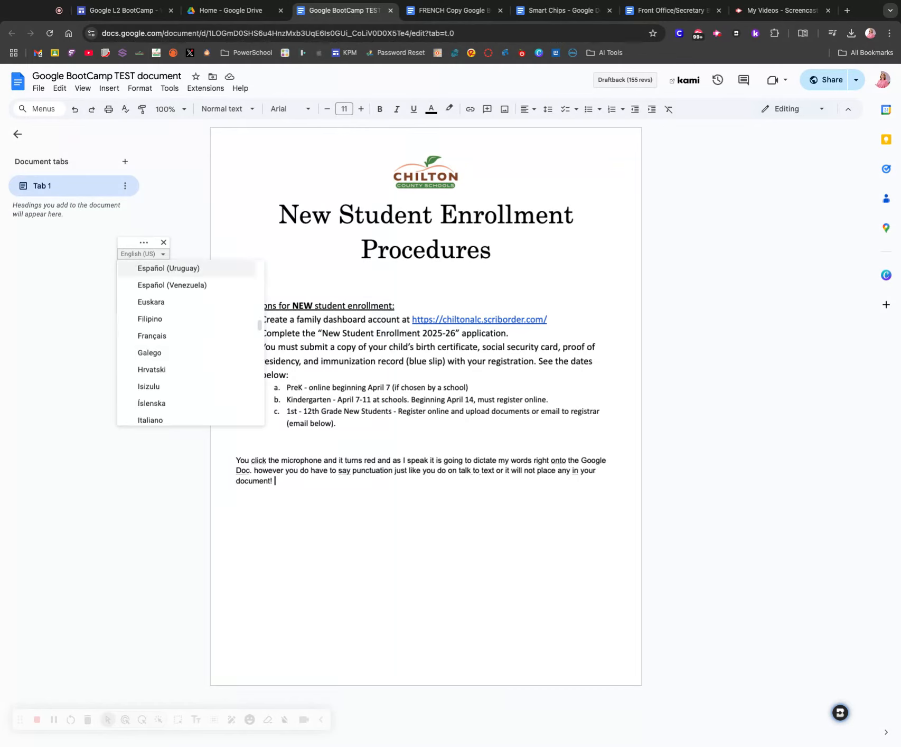
pyautogui.click(185, 338)
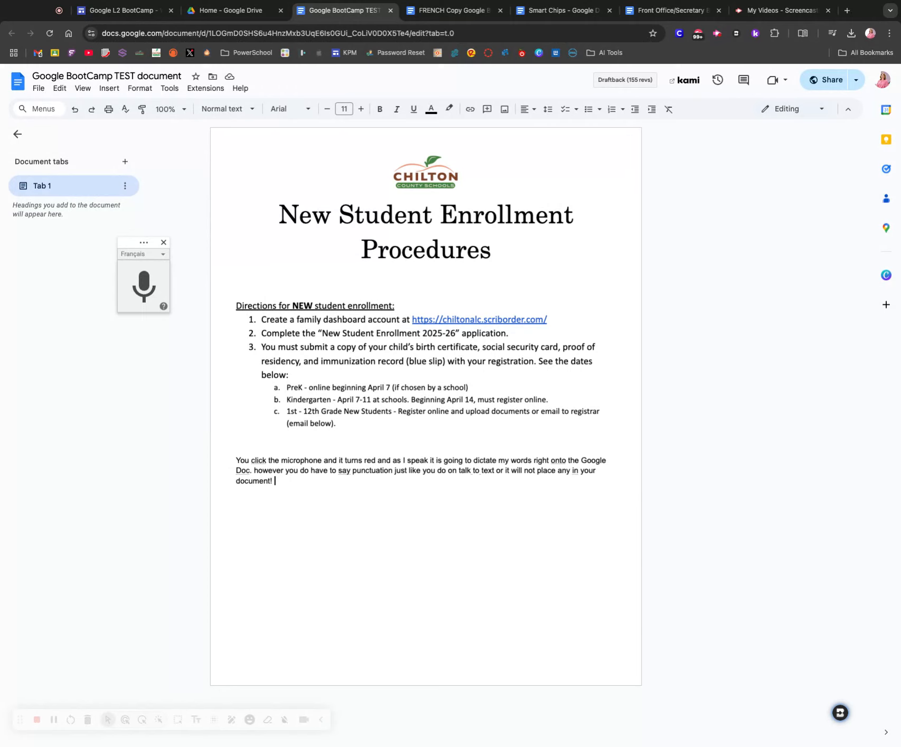
# Step: Set the voice typing language back to English (United States)
pyautogui.click(163, 254)
pyautogui.scroll(3, 165, 294)
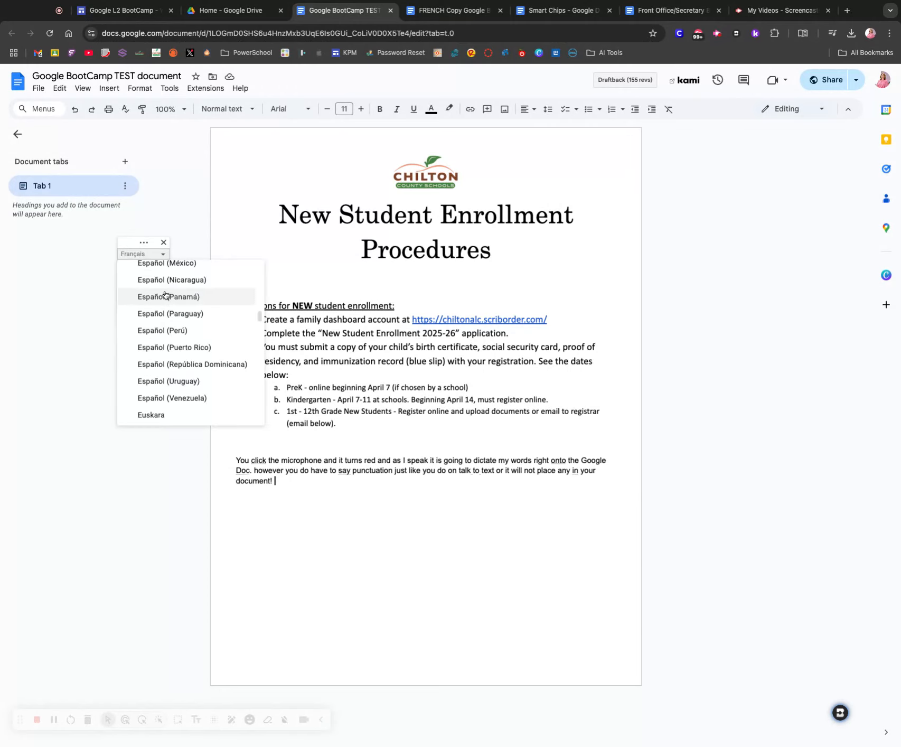
pyautogui.scroll(10, 165, 295)
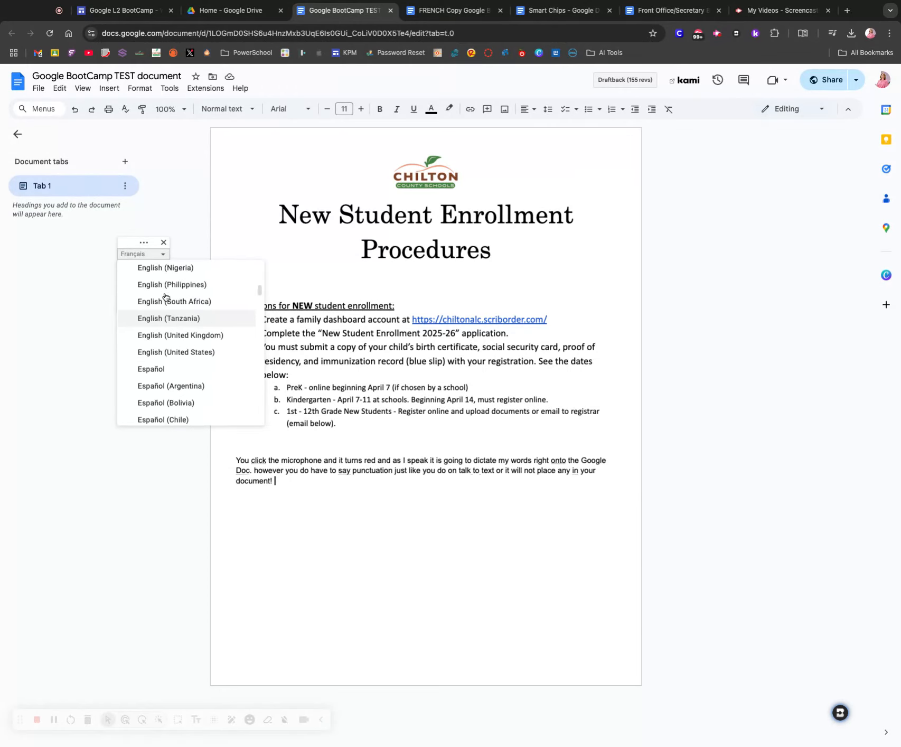
pyautogui.scroll(5, 168, 298)
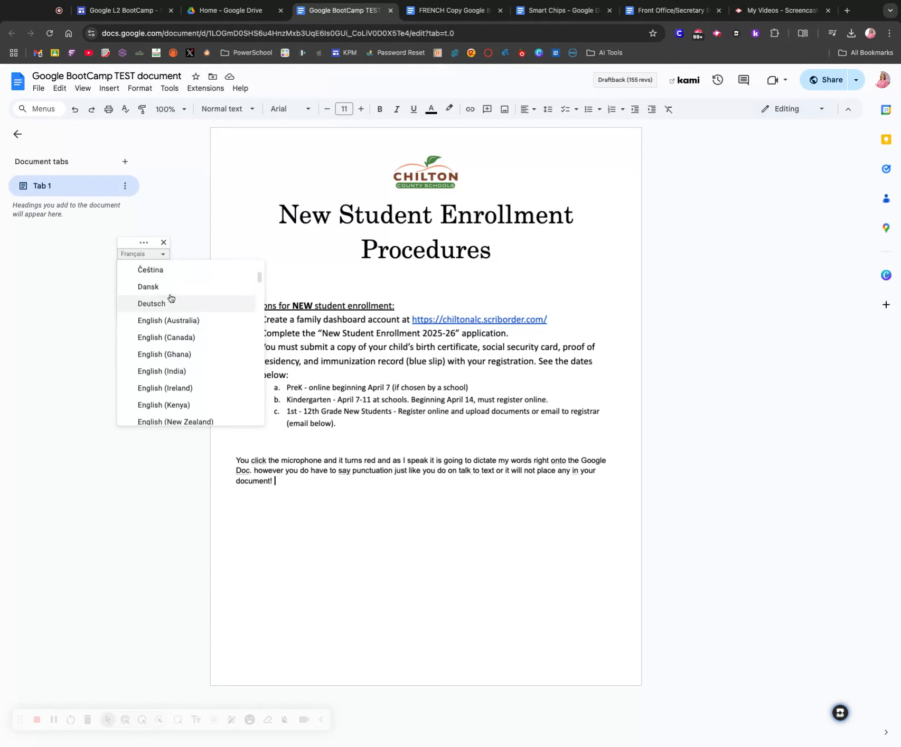
pyautogui.scroll(-5, 187, 326)
pyautogui.click(192, 359)
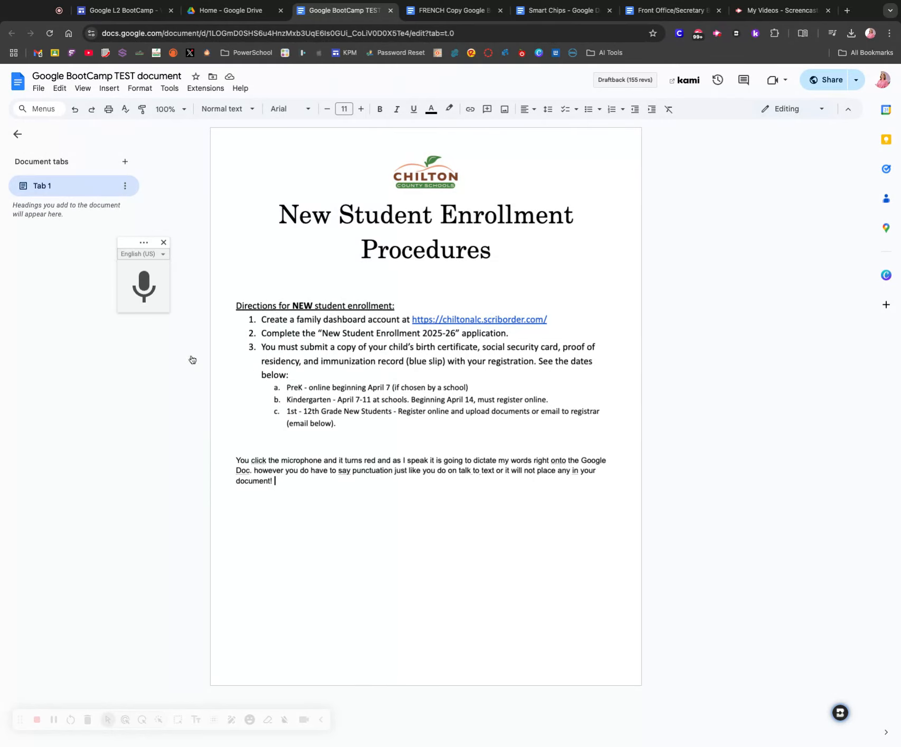
# Step: Add a line break after the dictated paragraph and look up the word "certificate" from direction 3 in the dictionary
pyautogui.press('Return')
pyautogui.click(170, 88)
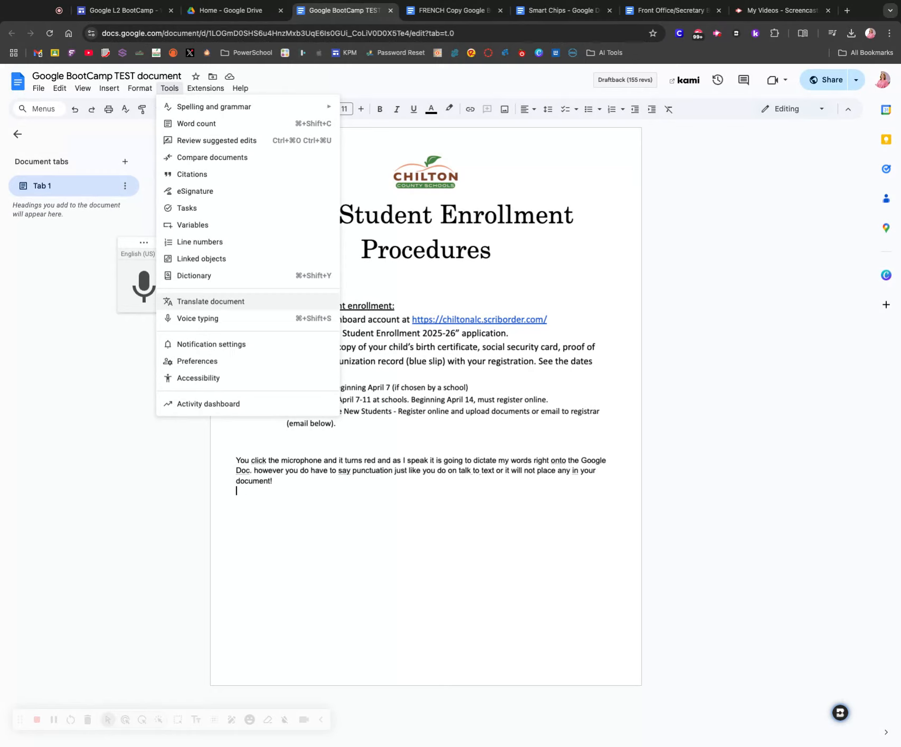
pyautogui.doubleClick(404, 433)
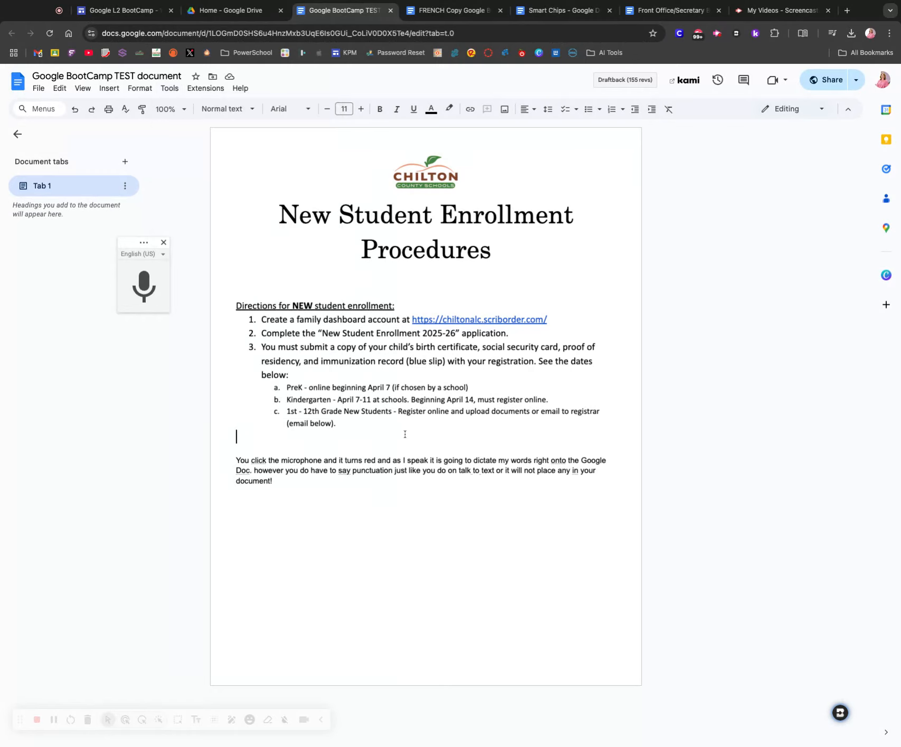
pyautogui.doubleClick(448, 347)
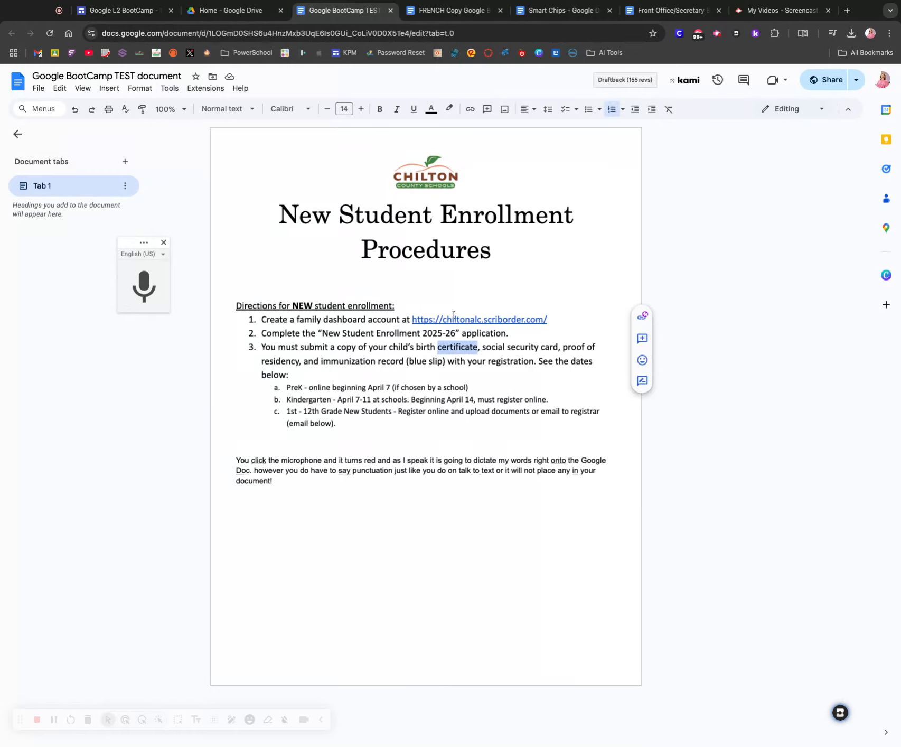
pyautogui.click(170, 89)
pyautogui.click(235, 276)
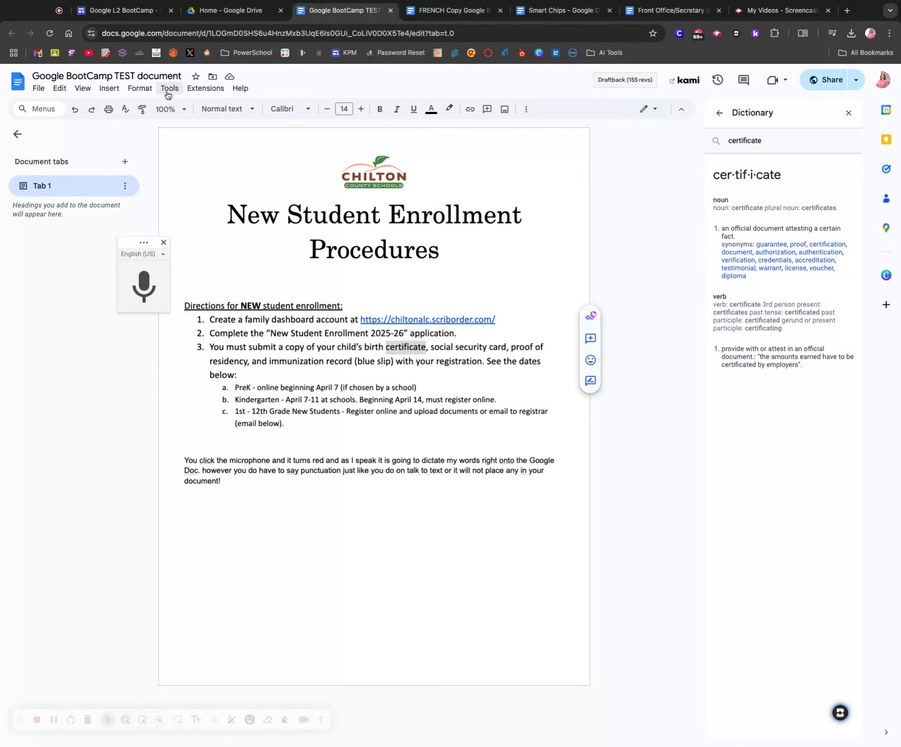
# Step: Move the voice typing microphone clear of the page and open the document's approvals
pyautogui.moveTo(127, 243); pyautogui.dragTo(128, 242)
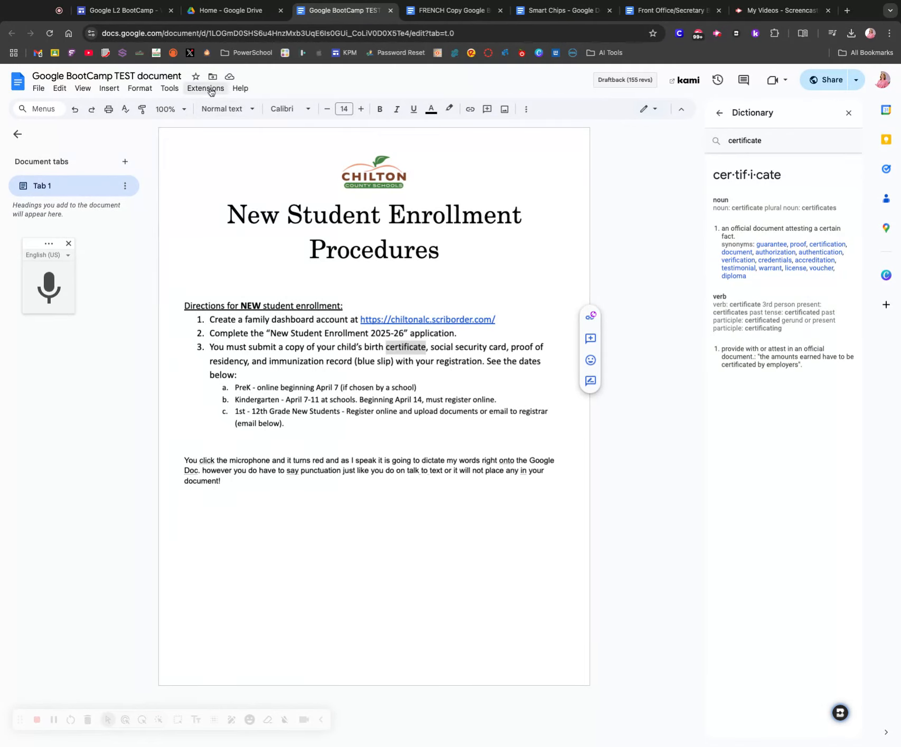
pyautogui.click(169, 89)
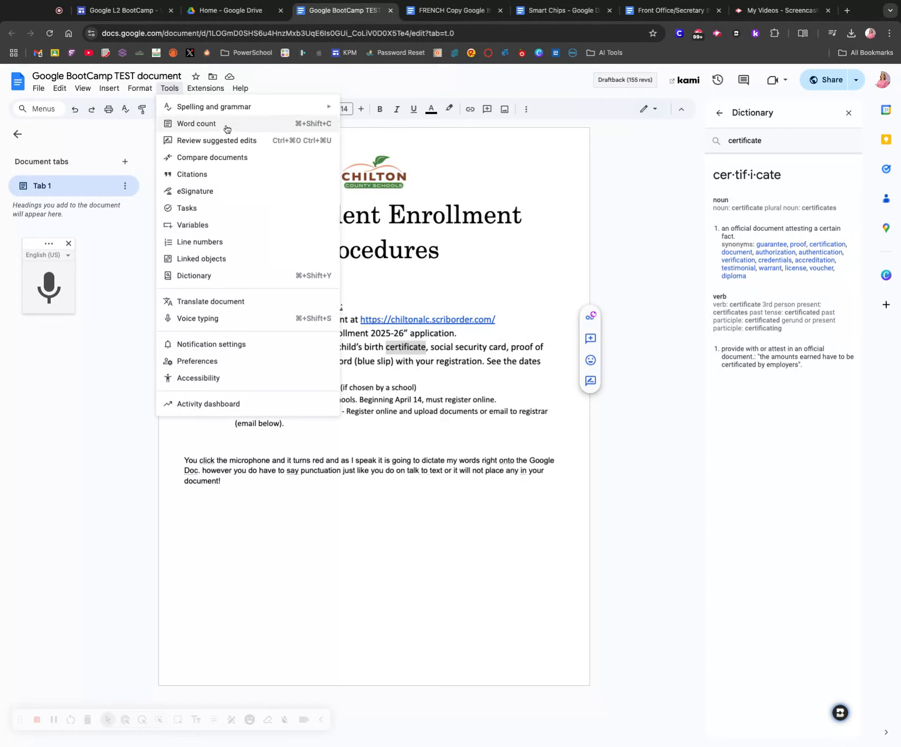
pyautogui.moveTo(230, 113)
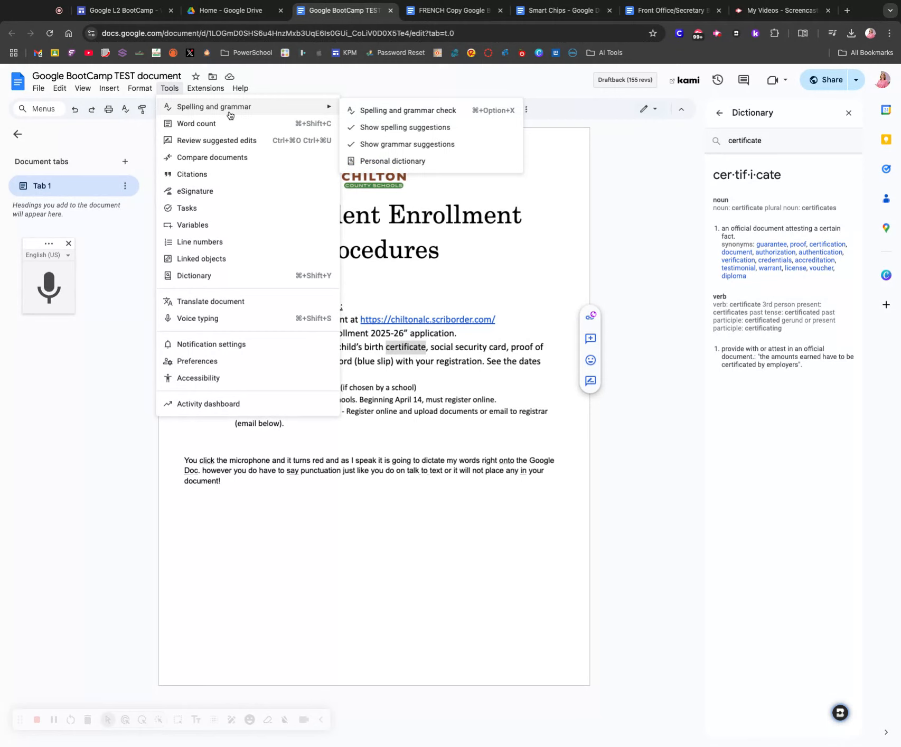
pyautogui.moveTo(140, 96)
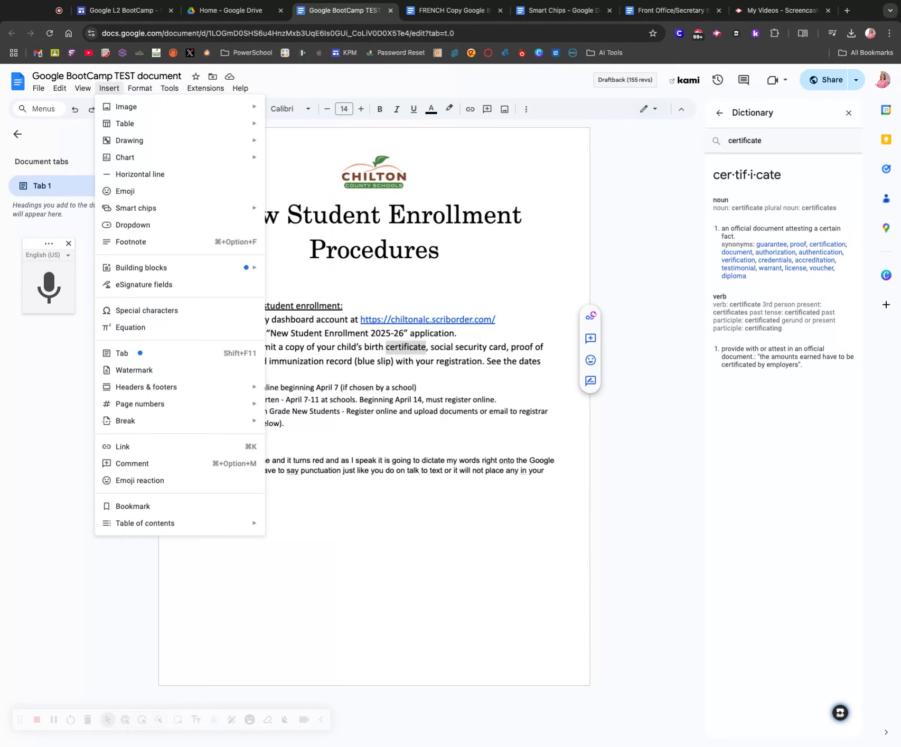
pyautogui.moveTo(38, 89)
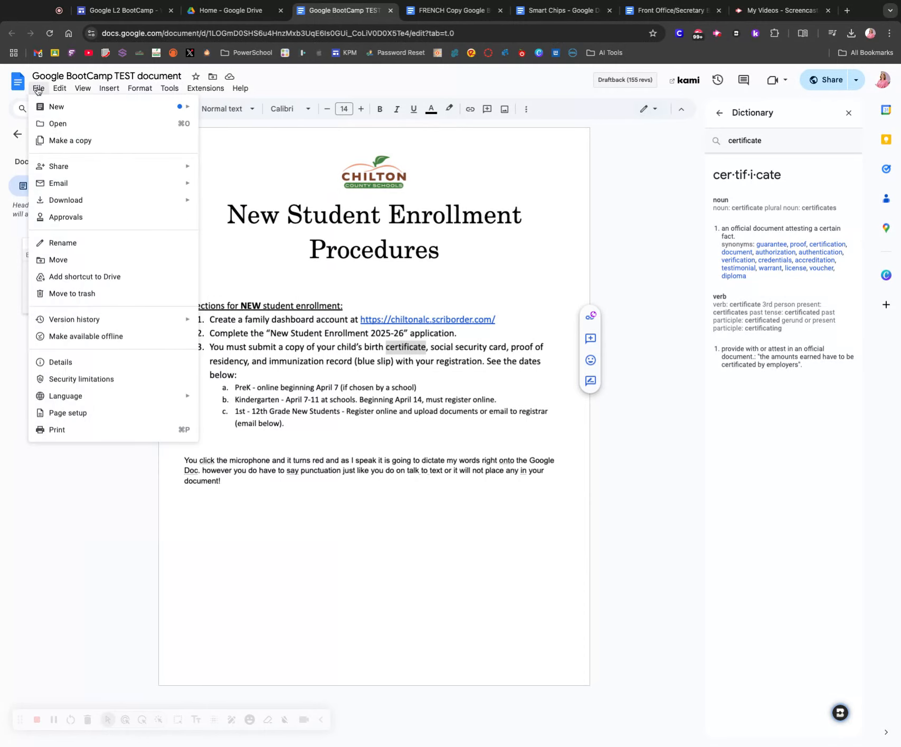
pyautogui.click(79, 218)
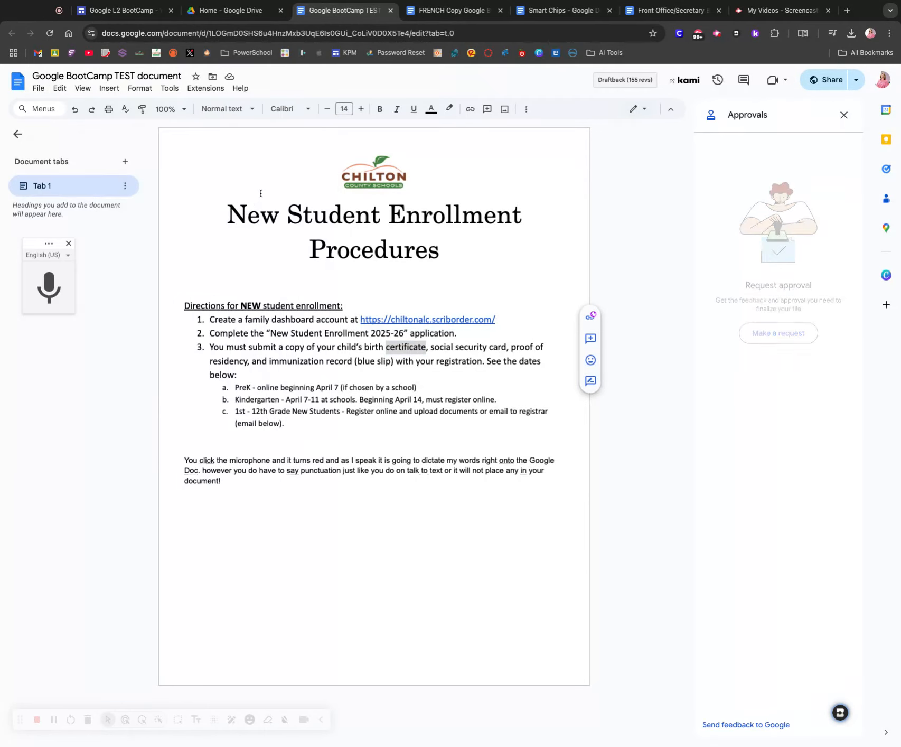
# Step: Delete the dictated paragraph below the enrollment directions
pyautogui.doubleClick(242, 485)
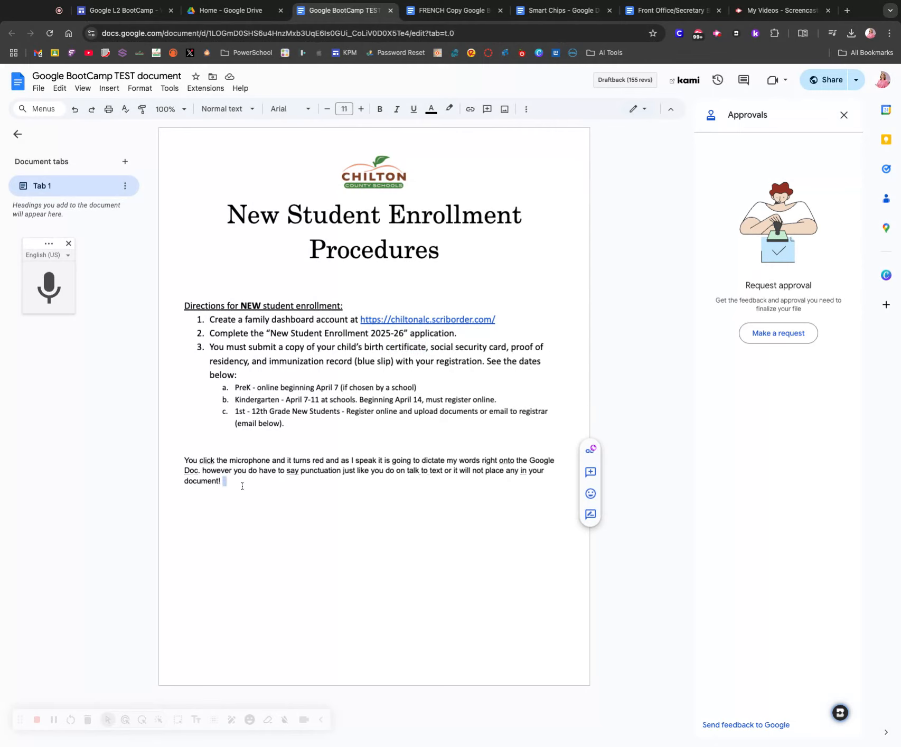
pyautogui.moveTo(242, 485); pyautogui.dragTo(184, 460)
pyautogui.doubleClick(241, 492)
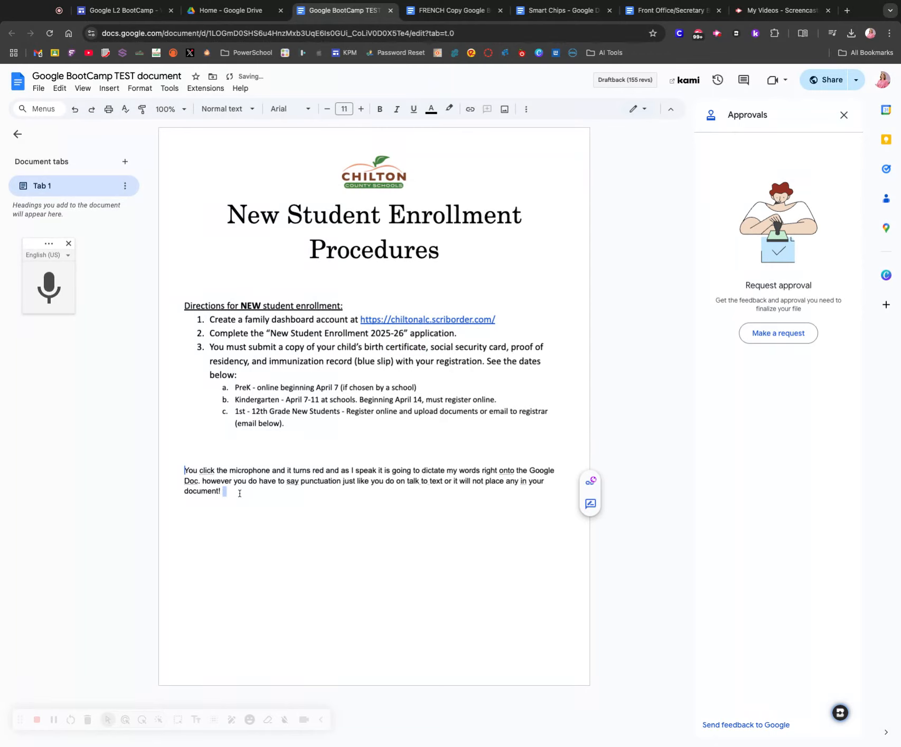
pyautogui.moveTo(239, 493); pyautogui.dragTo(185, 470)
pyautogui.tripleClick(196, 485)
pyautogui.press('BackSpace')
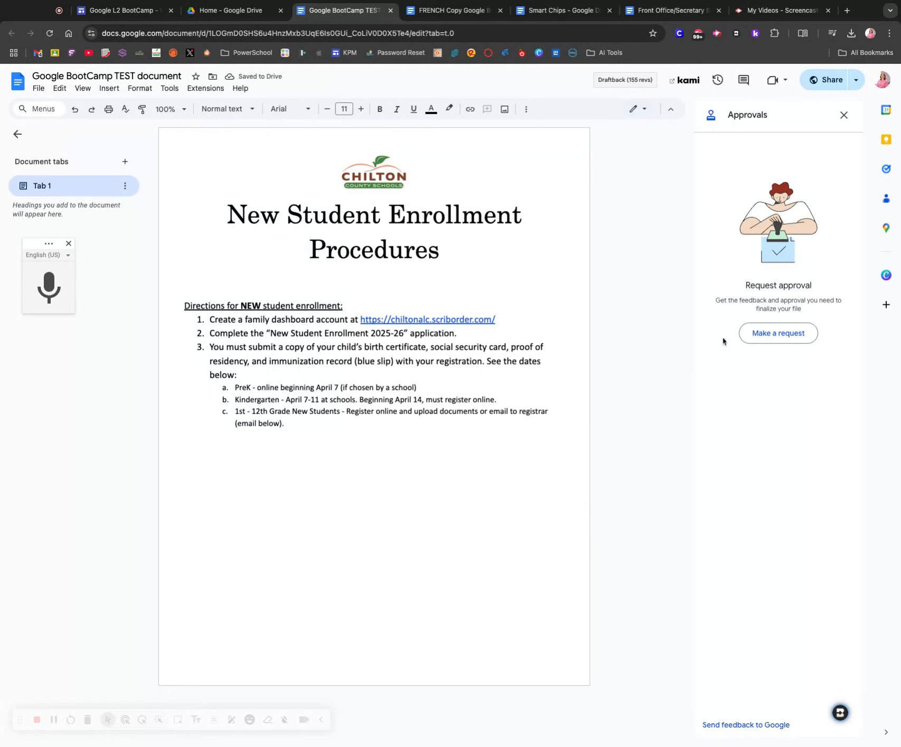
# Step: Draft an approval request with a colleague as approver and the message "Please approve for enrollment.", then cancel it and close the approvals
pyautogui.click(771, 338)
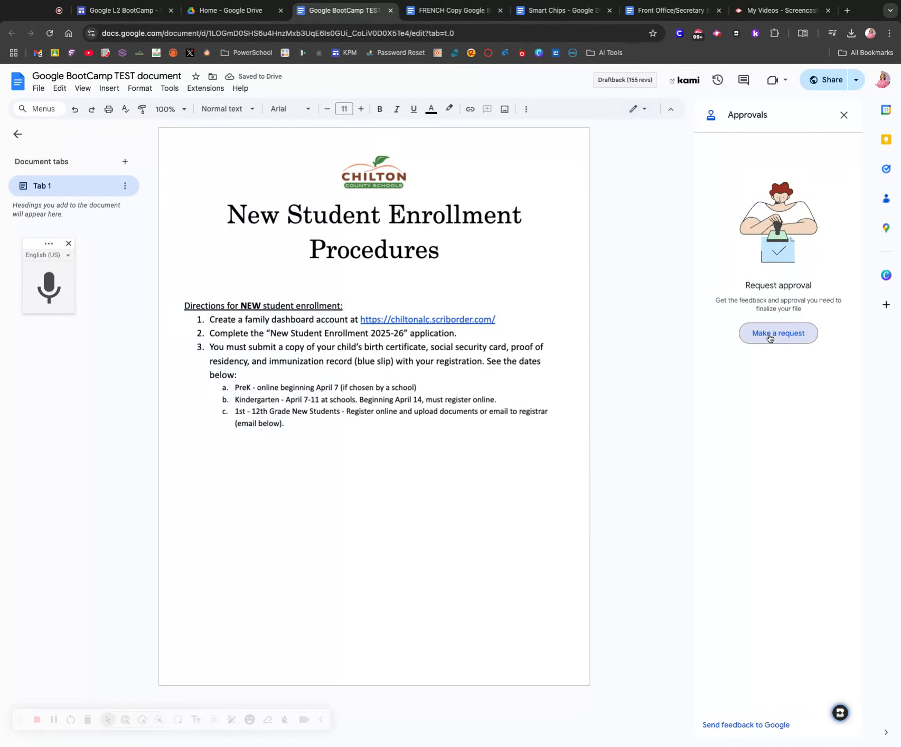
pyautogui.write('mpkn')
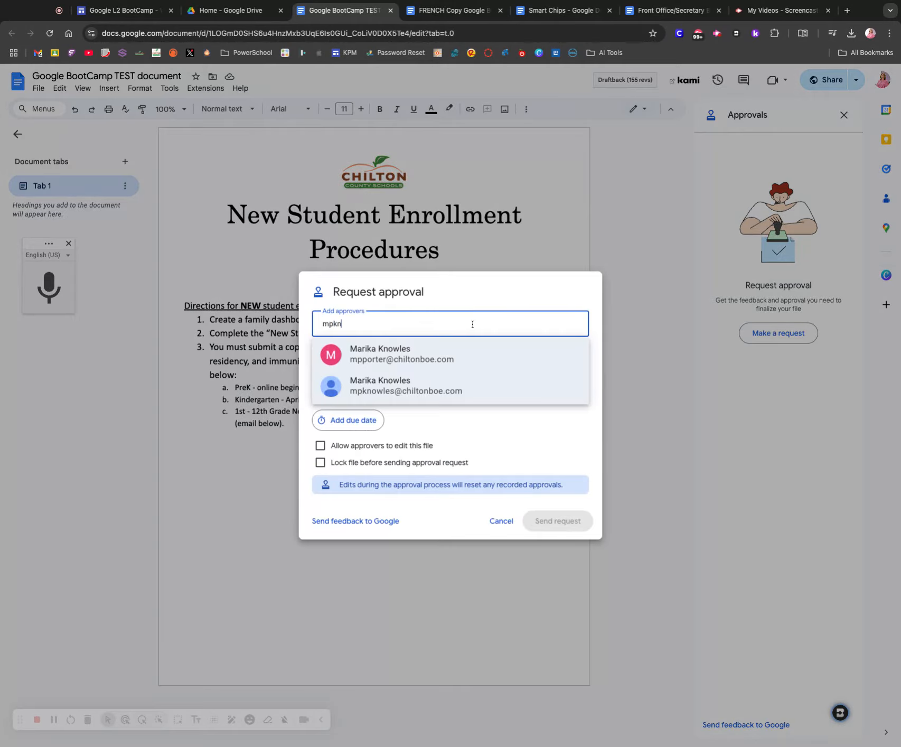
pyautogui.click(421, 391)
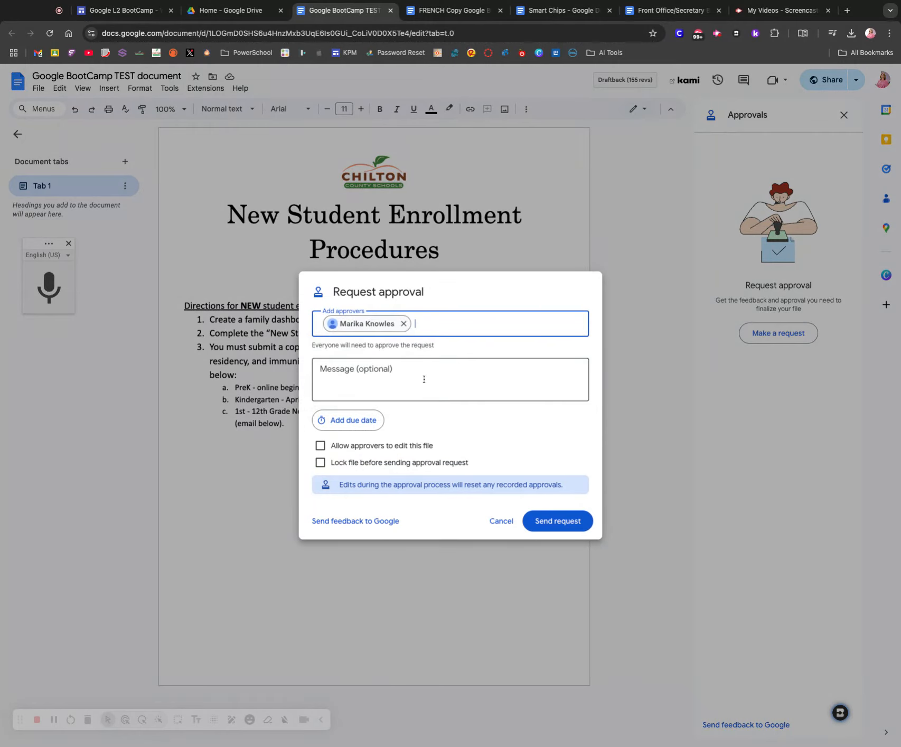
pyautogui.click(375, 371)
pyautogui.write('Please a')
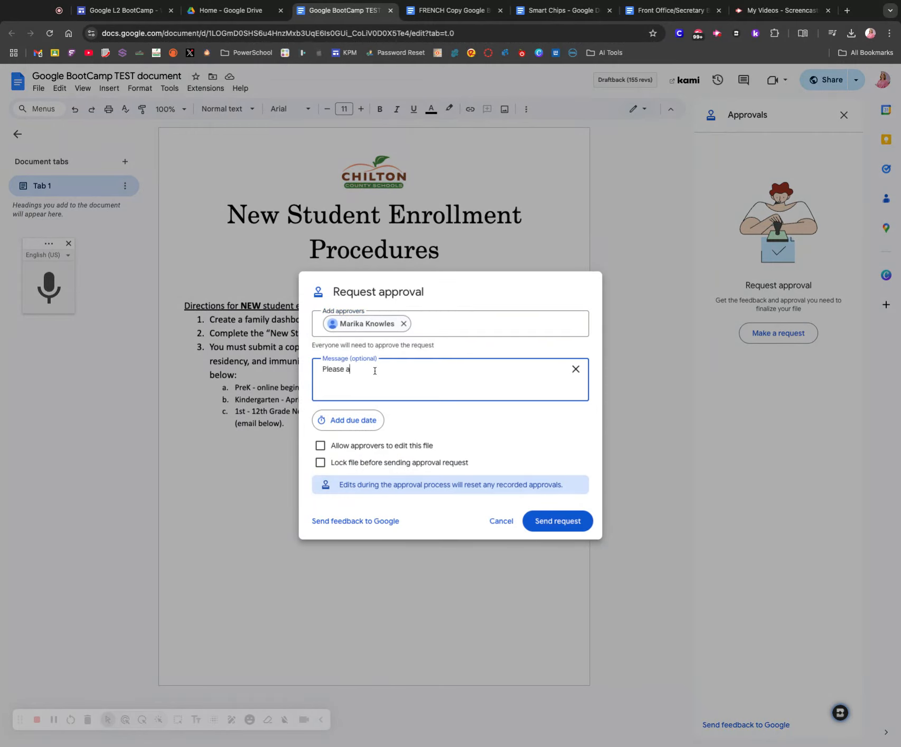
pyautogui.write('pprove for enrollment.')
pyautogui.click(502, 523)
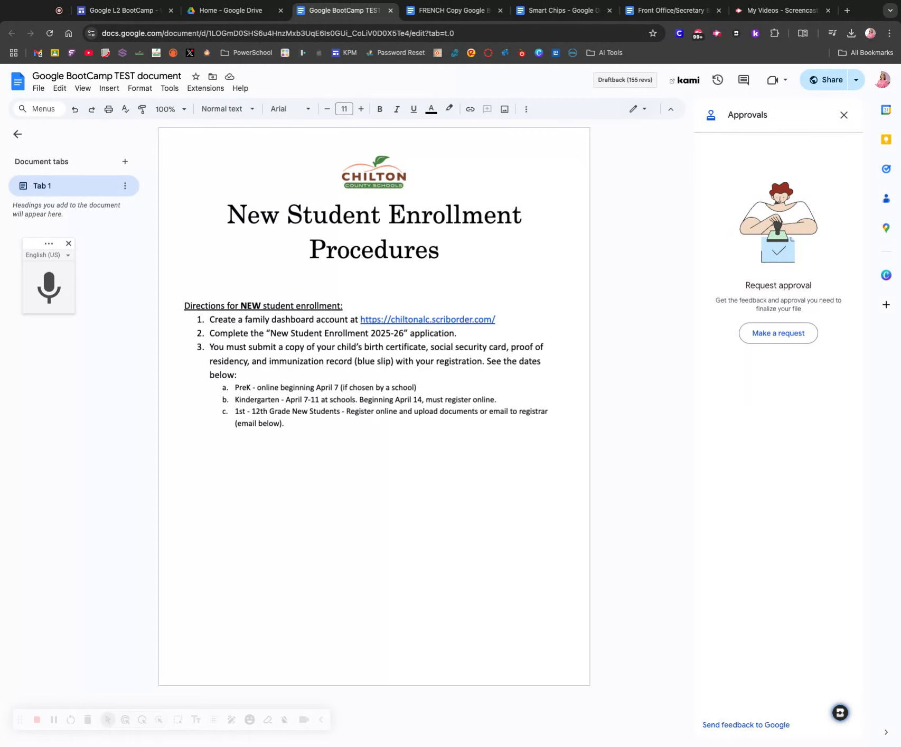
pyautogui.click(843, 115)
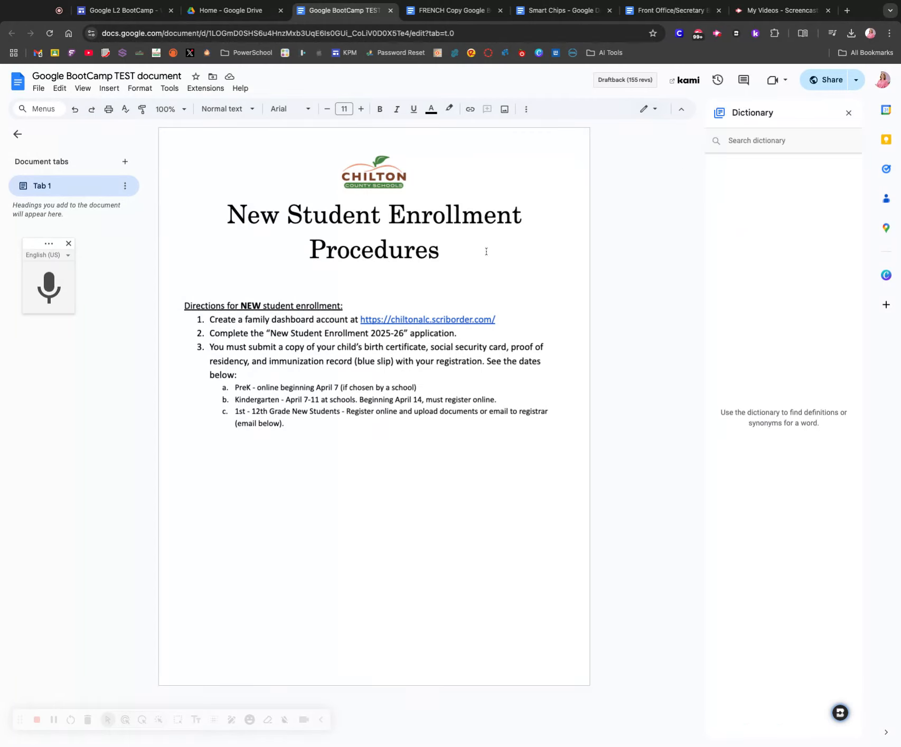
# Step: Close the dictionary and look over the available extensions, including the add-on options and the Avery Label Merge commands
pyautogui.click(848, 113)
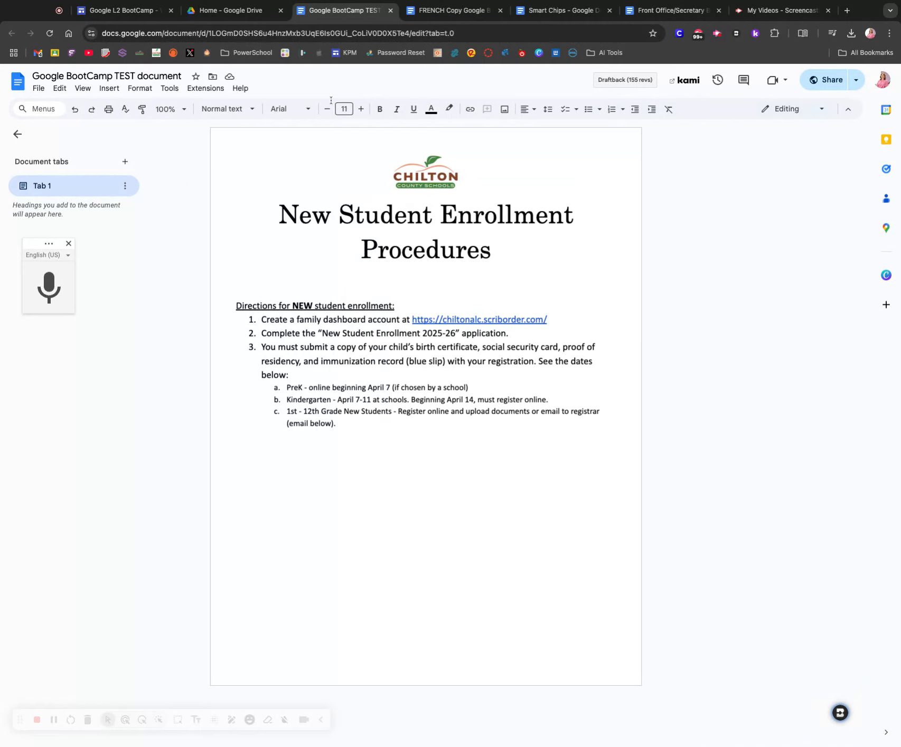
pyautogui.click(205, 88)
pyautogui.moveTo(243, 113)
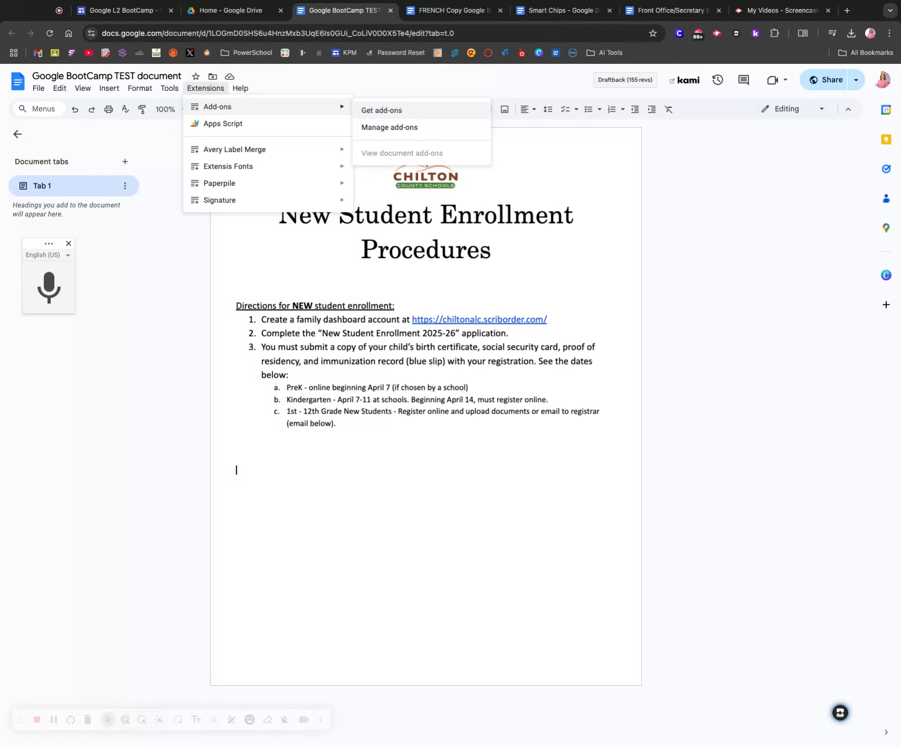
pyautogui.moveTo(313, 153)
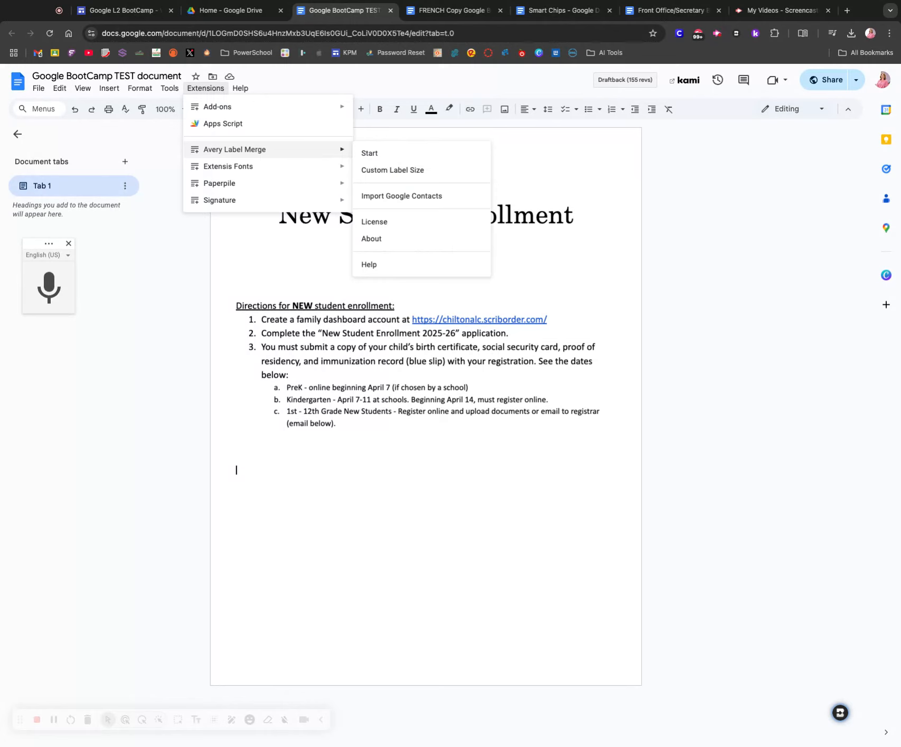
# Step: End the enrollment list after item c and add blank space below it
pyautogui.click(417, 421)
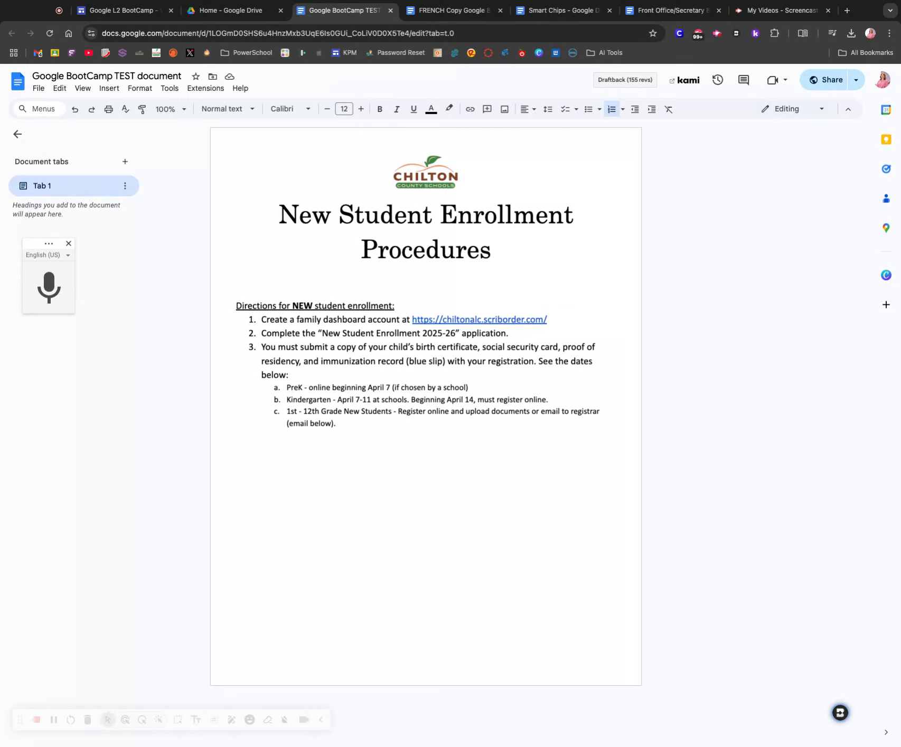
pyautogui.press('Return')
pyautogui.press('Return')
pyautogui.press('Return')
# Step: Close the French copy of the document, glance at the Smart Chips document, and return to the Google BootCamp TEST document
pyautogui.click(501, 12)
pyautogui.click(494, 11)
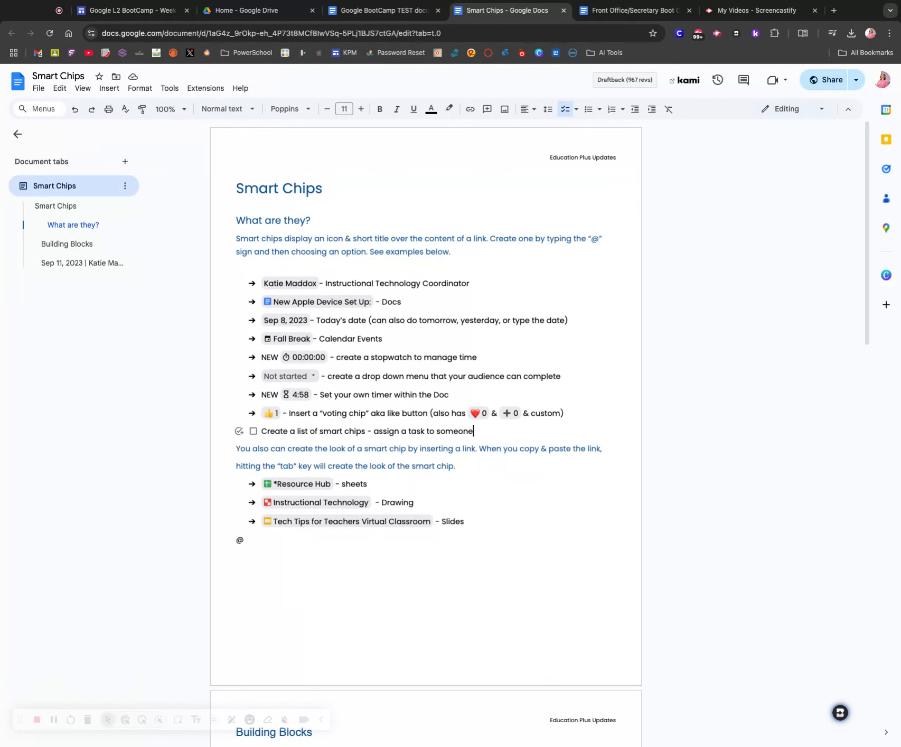
pyautogui.click(380, 10)
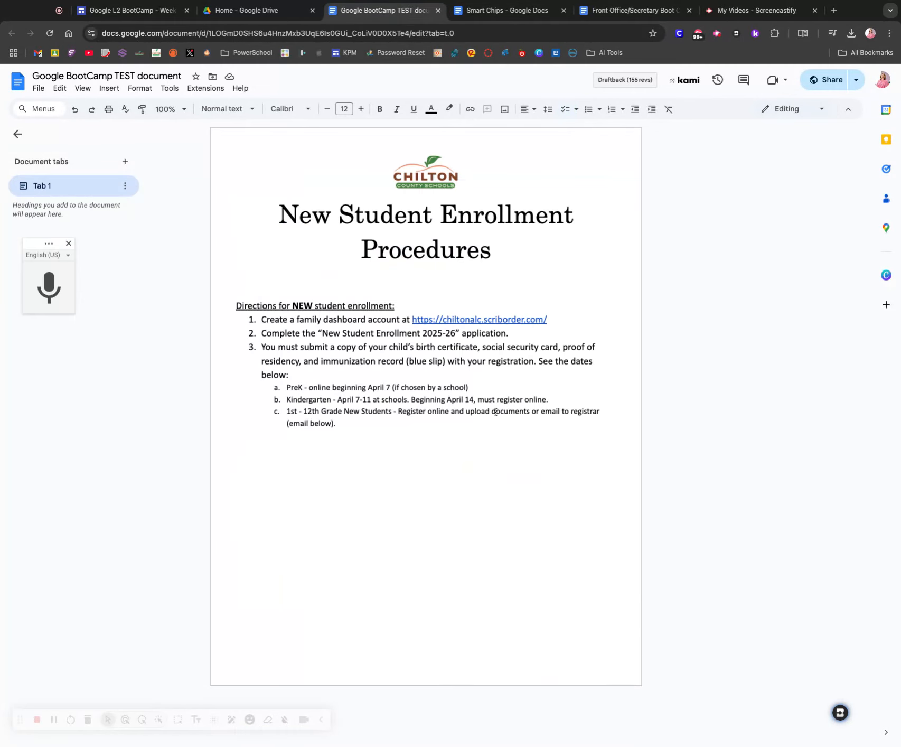
# Step: Add the line "Smart Chips:" below the enrollment directions, followed by a new line
pyautogui.write('SDmar')
pyautogui.press('BackSpace')
pyautogui.press('BackSpace')
pyautogui.press('BackSpace')
pyautogui.press('BackSpace')
pyautogui.write('mart Chips:')
pyautogui.press('Return')
# Step: Insert the document's existing "Test" dropdown as a smart chip under "Smart Chips:"
pyautogui.write('@')
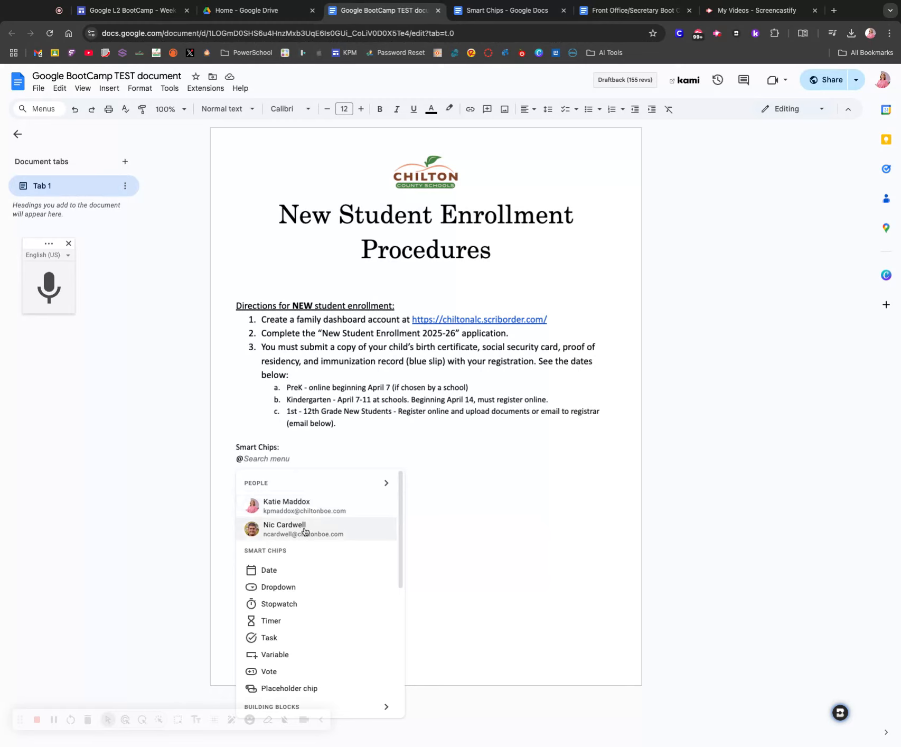
pyautogui.scroll(-3, 305, 531)
pyautogui.scroll(1, 305, 531)
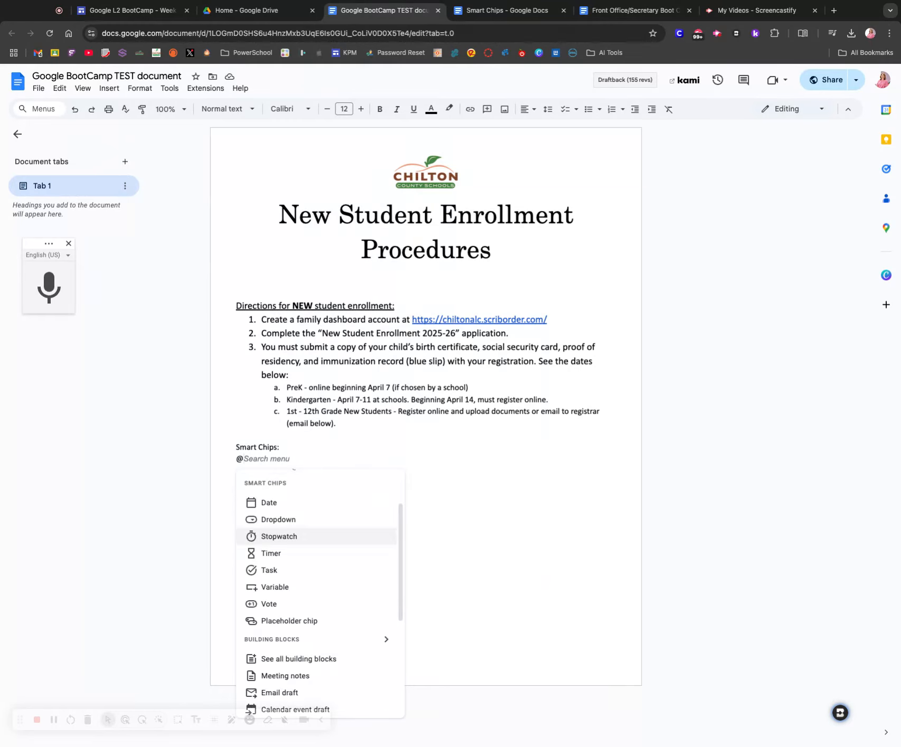
pyautogui.click(309, 521)
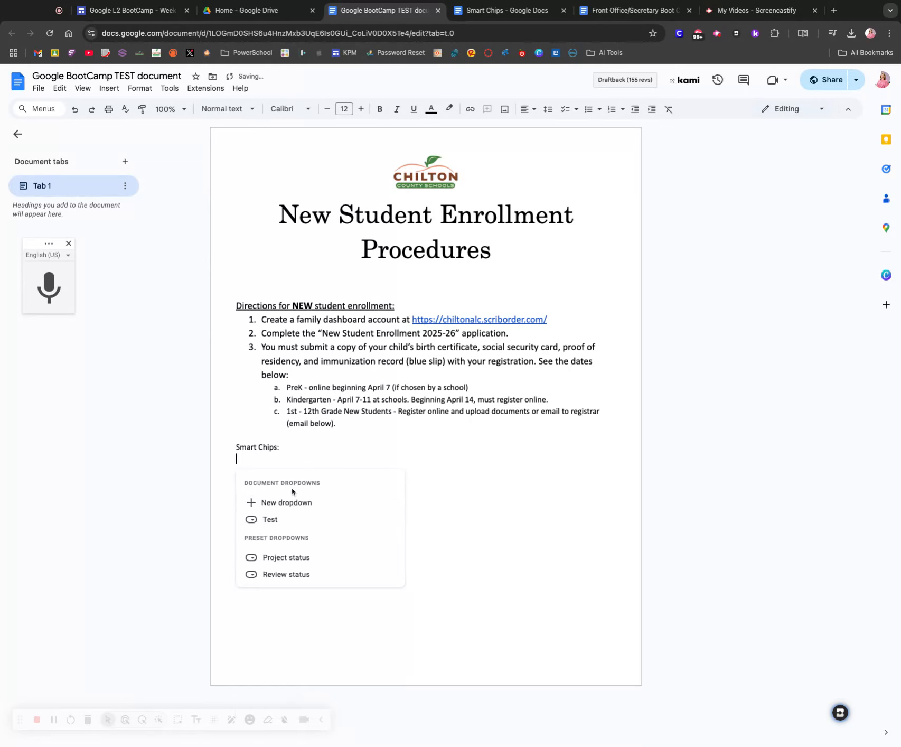
pyautogui.click(288, 522)
# Step: Try Option 2, Option 3 and Option 4 in the dropdown chip and set it back to Option 1
pyautogui.click(270, 459)
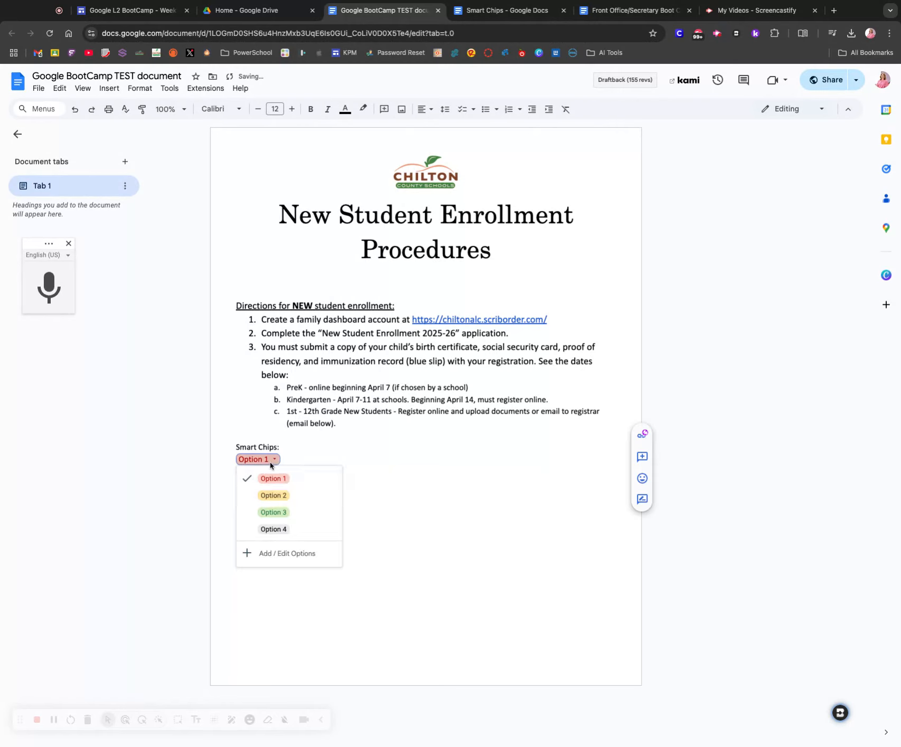
pyautogui.click(275, 495)
pyautogui.click(265, 461)
pyautogui.click(273, 512)
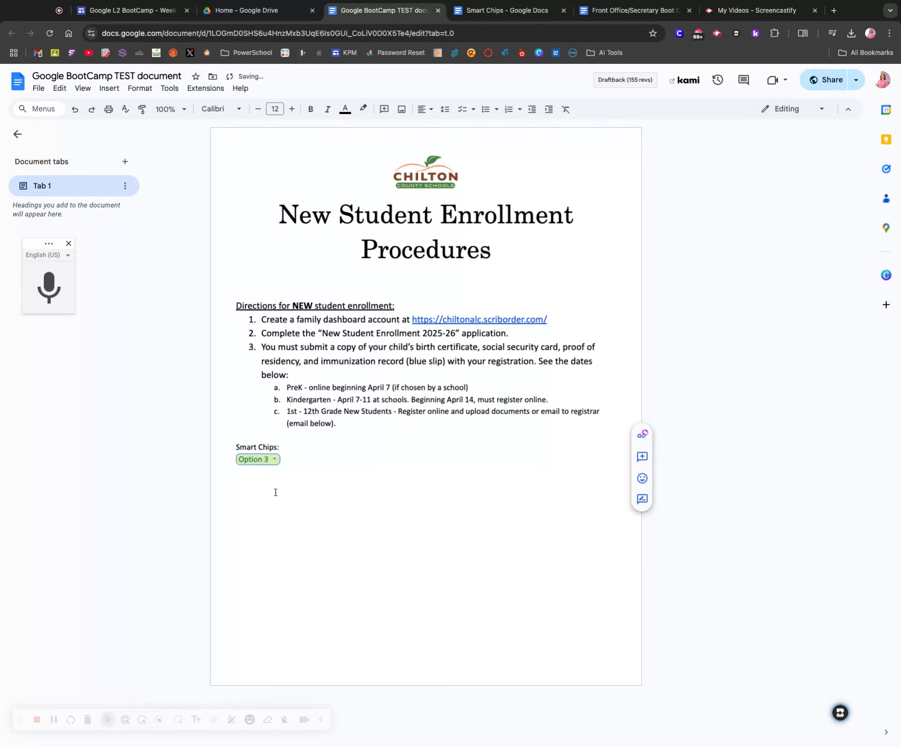
pyautogui.click(269, 459)
pyautogui.click(274, 529)
pyautogui.click(269, 461)
pyautogui.click(276, 475)
# Step: Start a new line below the dropdown chip, check the smart chip list there and dismiss it
pyautogui.click(294, 461)
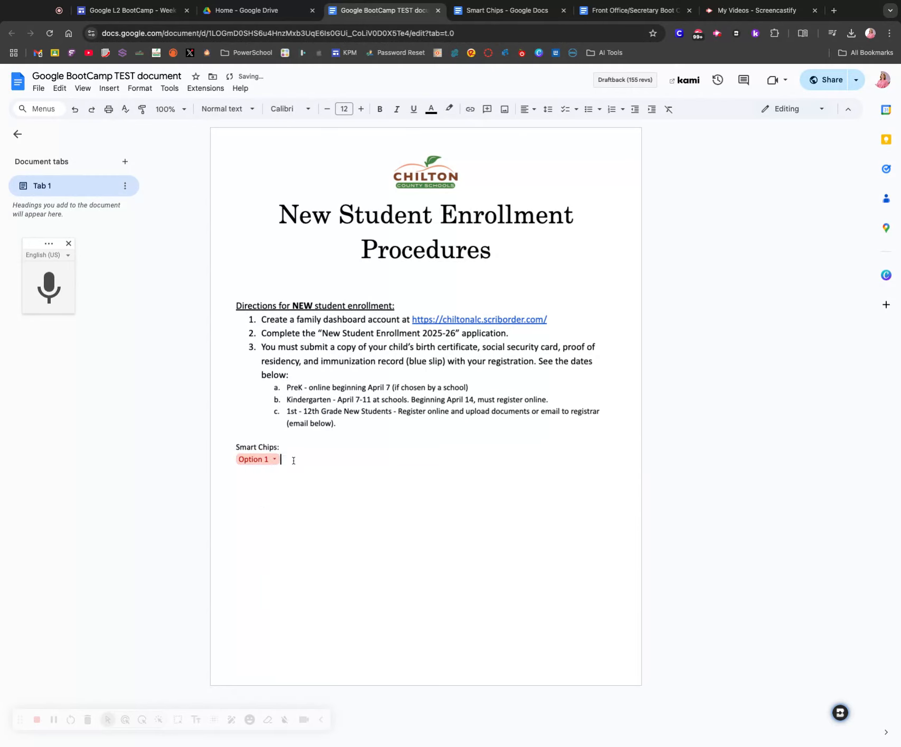
pyautogui.press('Return')
pyautogui.write('@')
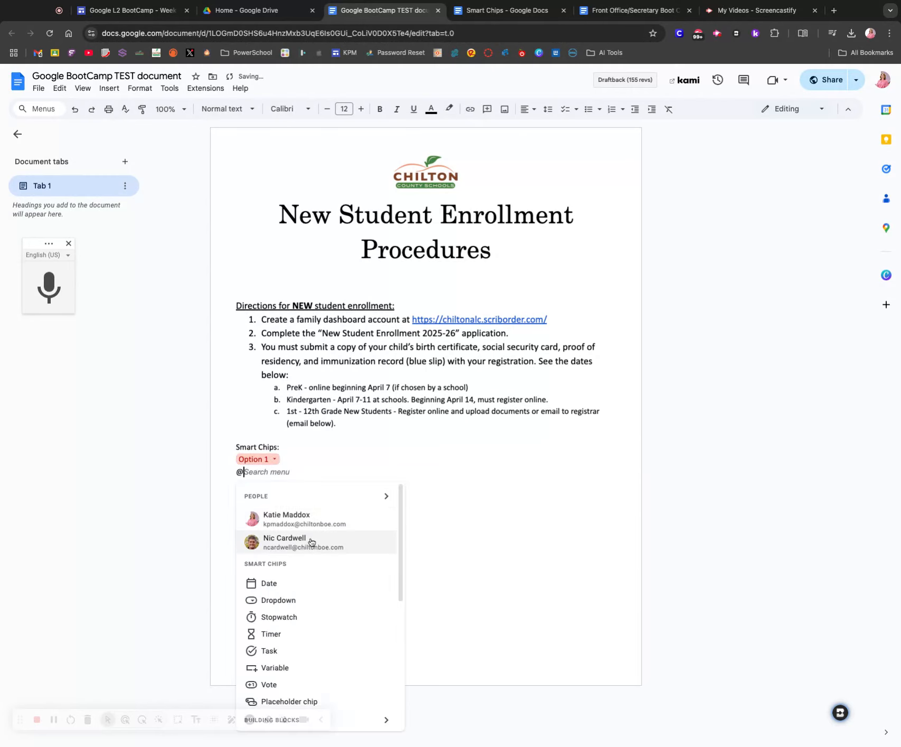
pyautogui.scroll(-3, 308, 539)
pyautogui.press('Escape')
pyautogui.press('BackSpace')
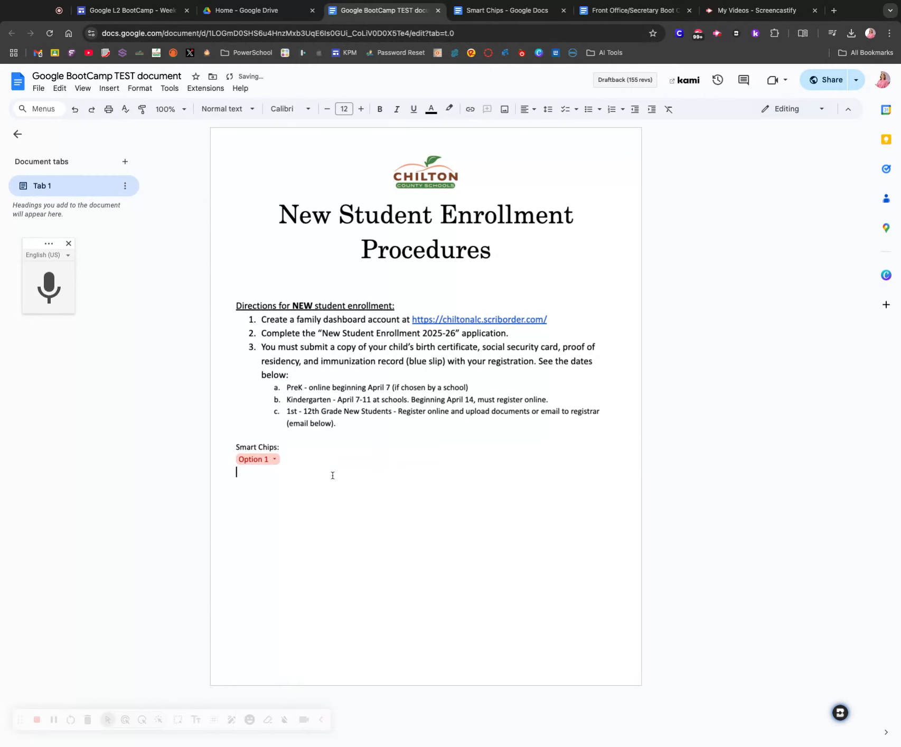
# Step: Add the separate lines "Frozen Goat!" and "Valle Grand" below the dropdown chip, with a blank line between them
pyautogui.press('Return')
pyautogui.write('Frozne bo')
pyautogui.press('BackSpace')
pyautogui.press('BackSpace')
pyautogui.press('BackSpace')
pyautogui.press('BackSpace')
pyautogui.press('BackSpace')
pyautogui.write('en Goat')
pyautogui.press('Return')
pyautogui.press('Return')
pyautogui.write('Valle Grand')
pyautogui.tripleClick(271, 480)
pyautogui.click(284, 481)
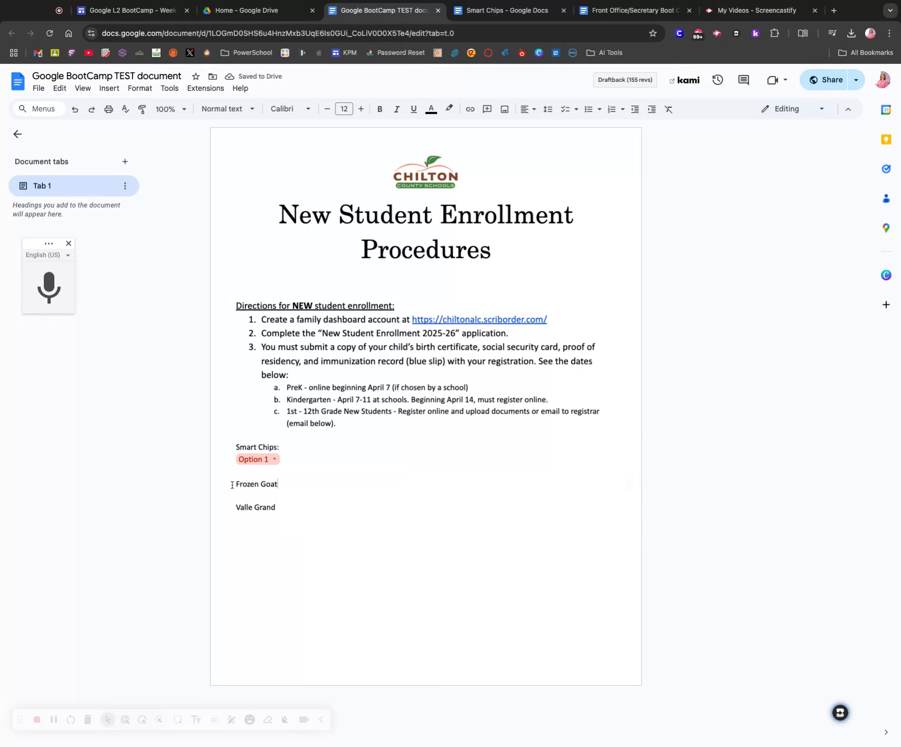
pyautogui.write('!')
# Step: Insert a thumbs-up voting chip in front of "Frozen Goat!"
pyautogui.click(235, 484)
pyautogui.write('@')
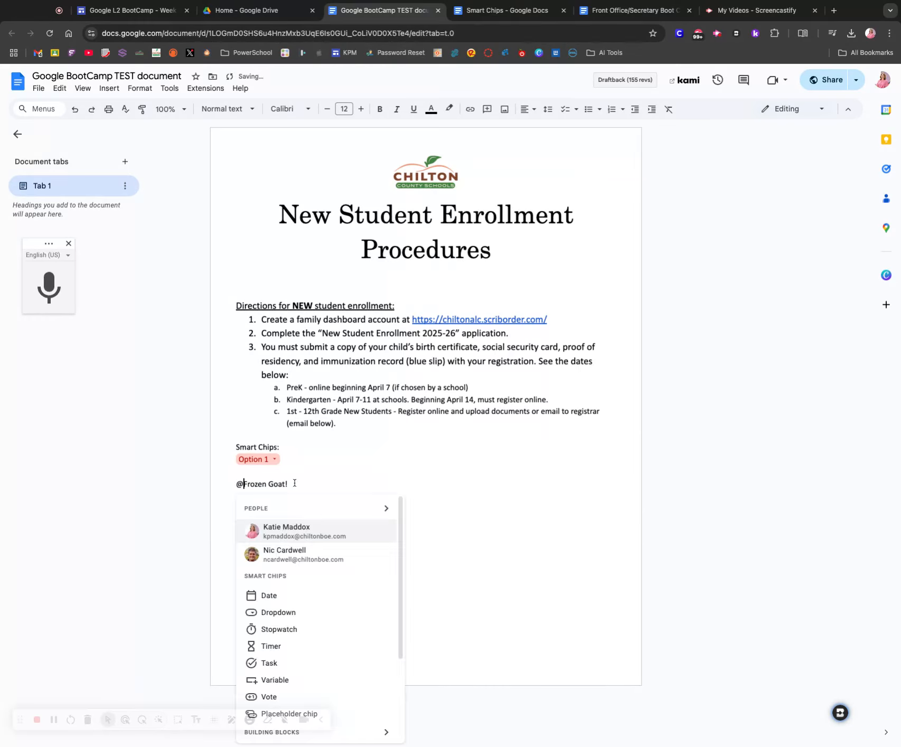
pyautogui.scroll(-3, 311, 588)
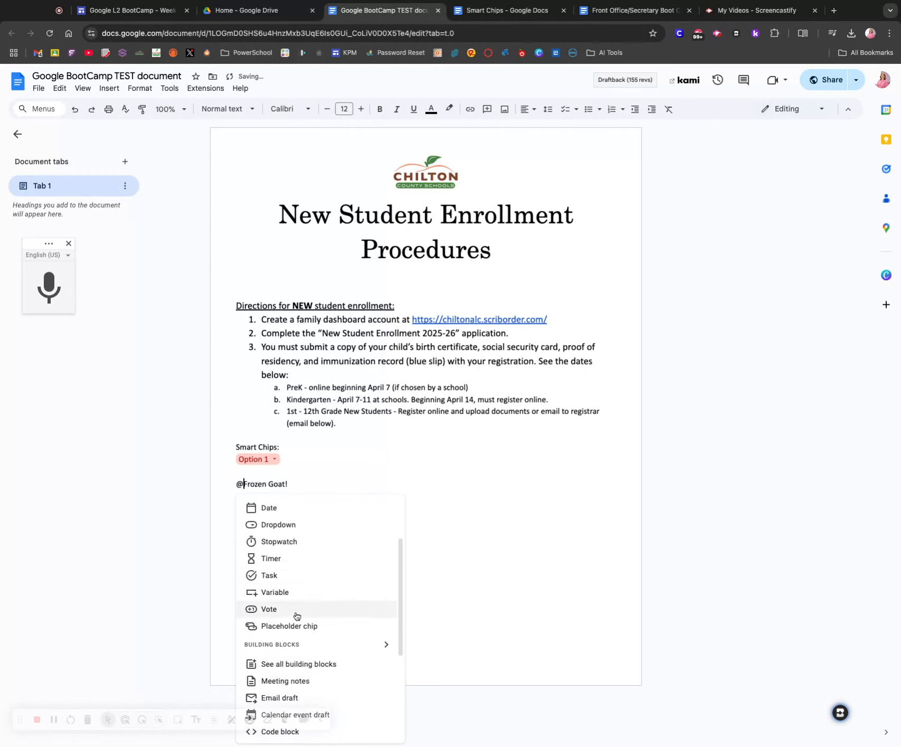
pyautogui.click(293, 611)
pyautogui.click(276, 533)
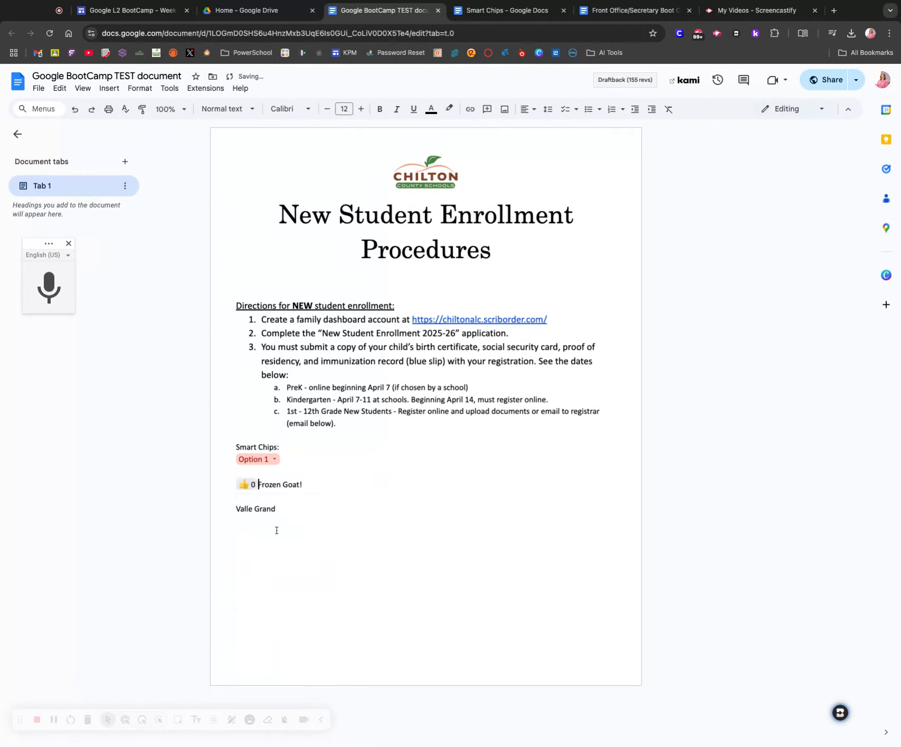
# Step: Insert a thumbs-up voting chip in front of "Valle Grand"
pyautogui.click(236, 509)
pyautogui.write('@')
pyautogui.click(282, 450)
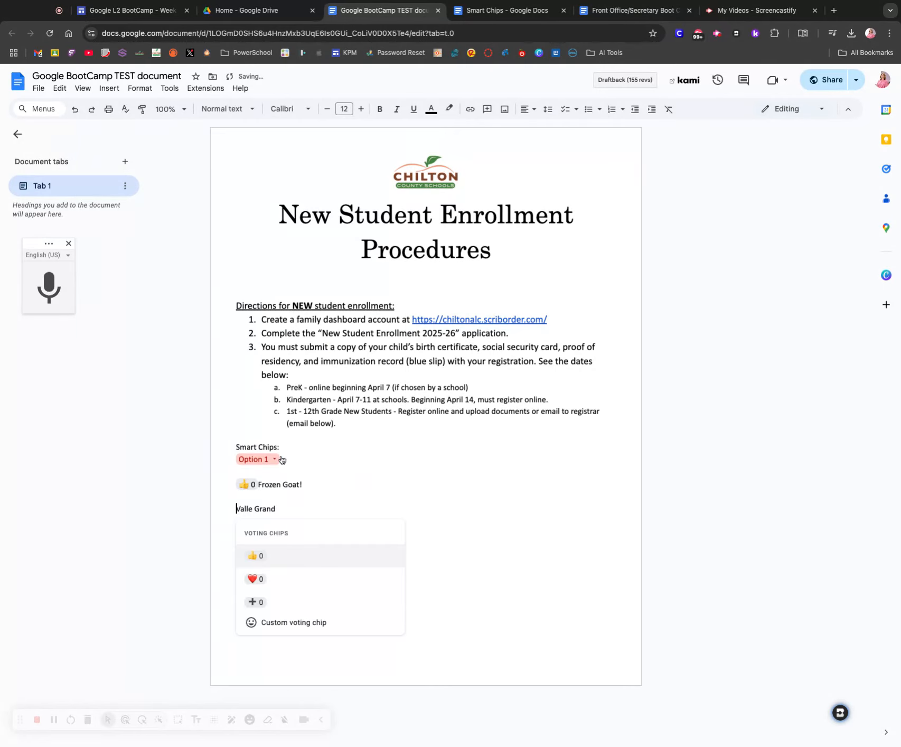
pyautogui.click(277, 556)
# Step: Test the voting chips by voting for Frozen Goat and Valle Grand and withdrawing each vote
pyautogui.click(259, 488)
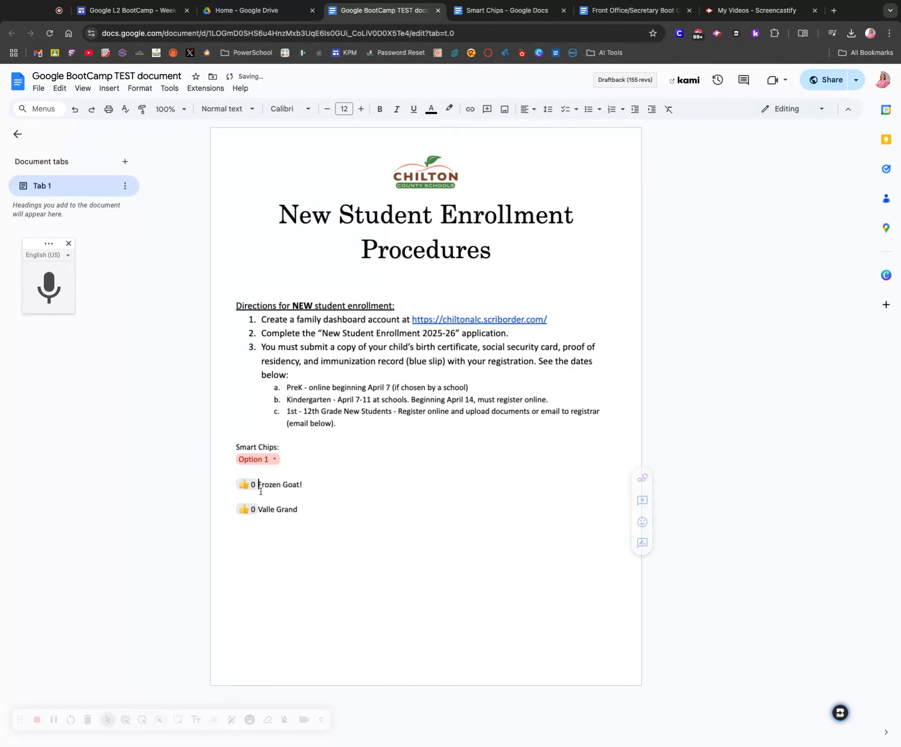
pyautogui.click(259, 508)
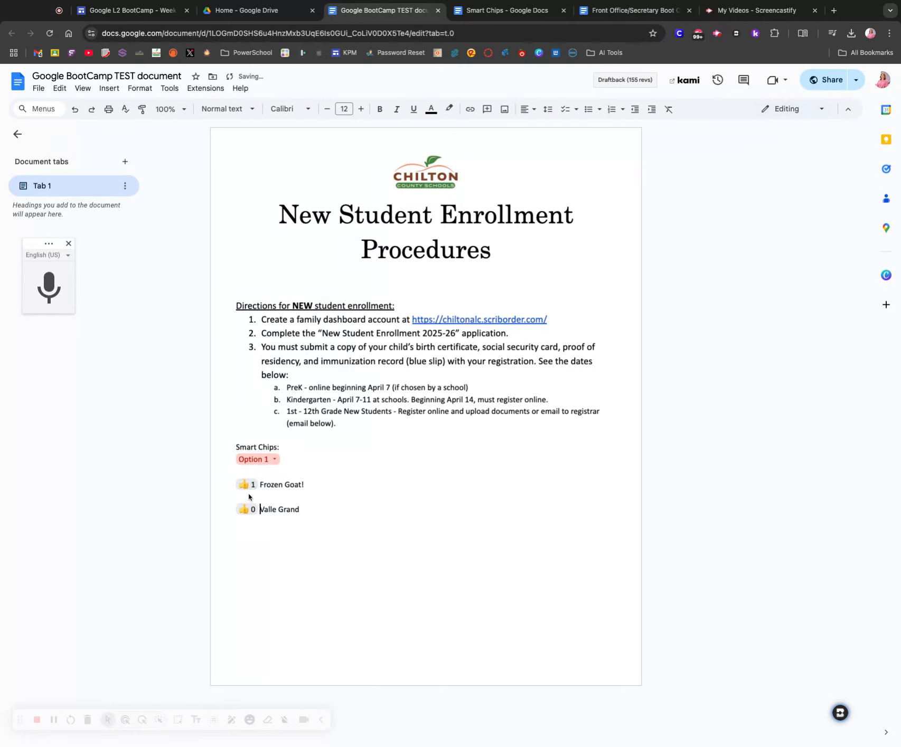
pyautogui.click(246, 510)
pyautogui.click(244, 485)
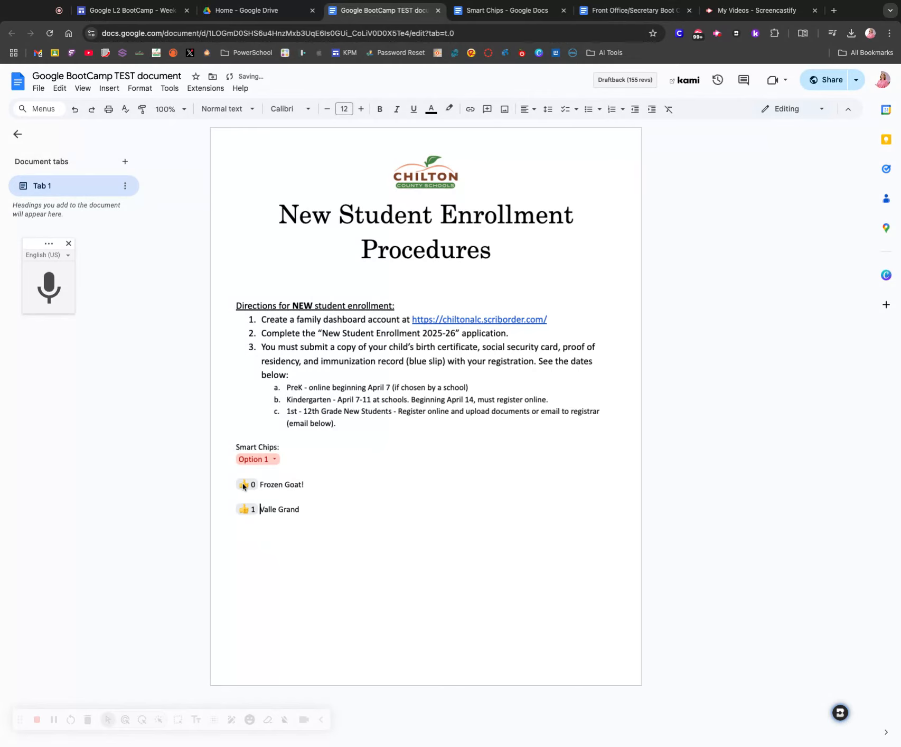
pyautogui.click(245, 510)
pyautogui.click(247, 485)
# Step: Remove the exclamation mark after "Frozen Goat" and insert a timer chip on a new line below "Valle Grand"
pyautogui.click(311, 486)
pyautogui.press('BackSpace')
pyautogui.click(313, 510)
pyautogui.press('Return')
pyautogui.write('@')
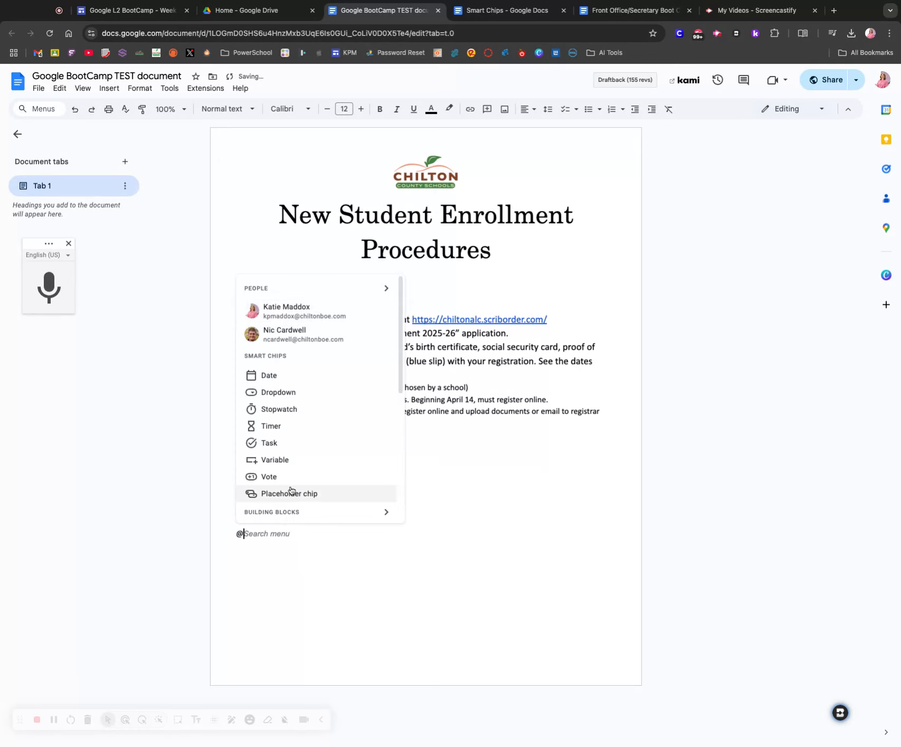
pyautogui.click(280, 432)
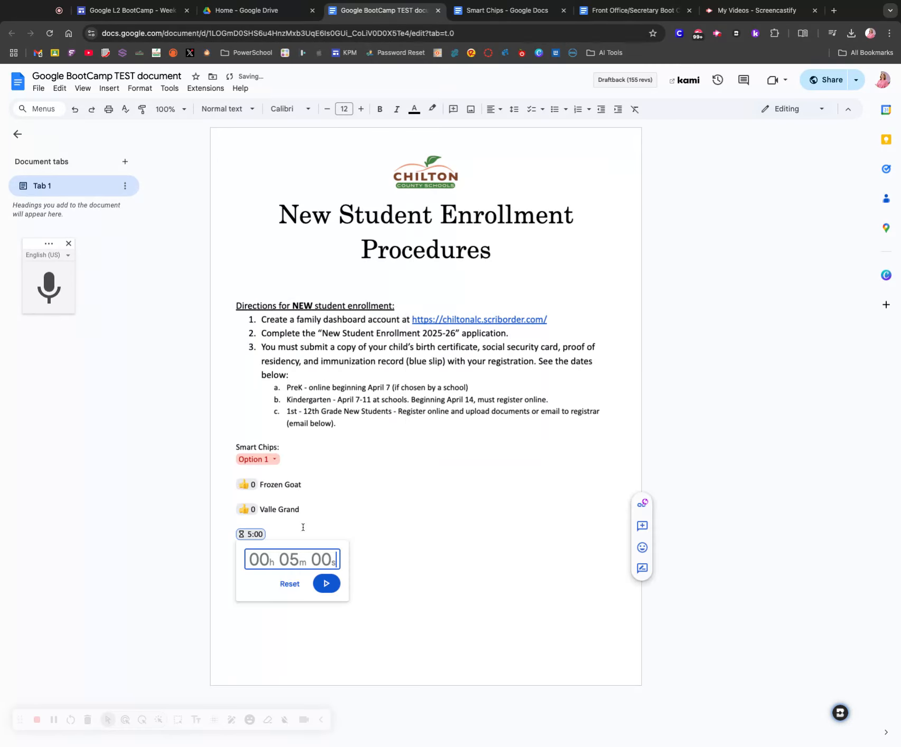
# Step: Start the timer chip's countdown and reset it to 5:00
pyautogui.click(326, 584)
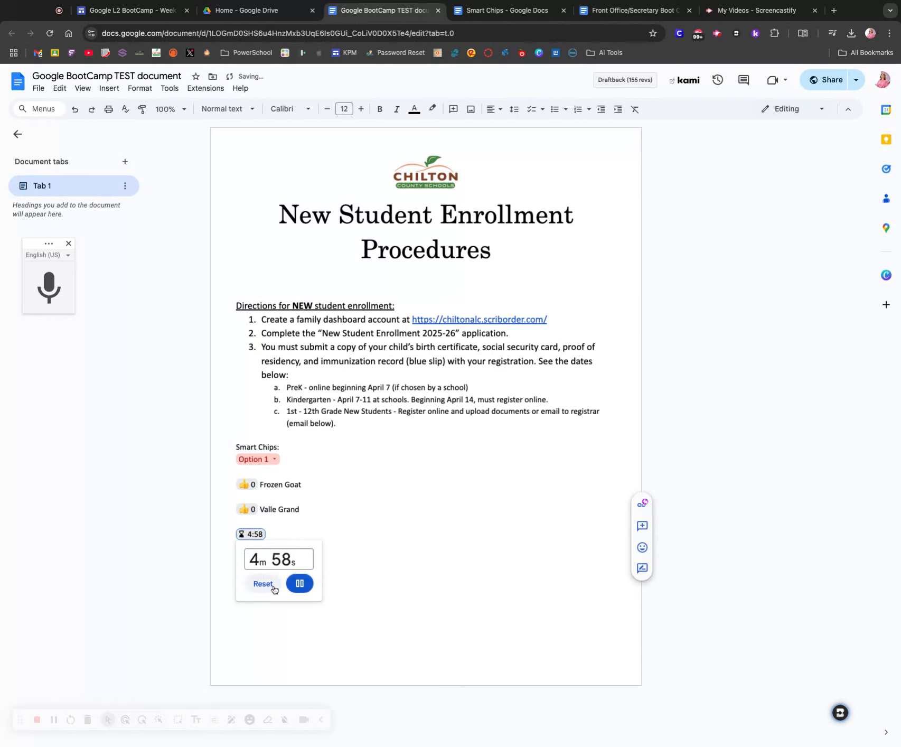
pyautogui.click(267, 585)
pyautogui.click(299, 543)
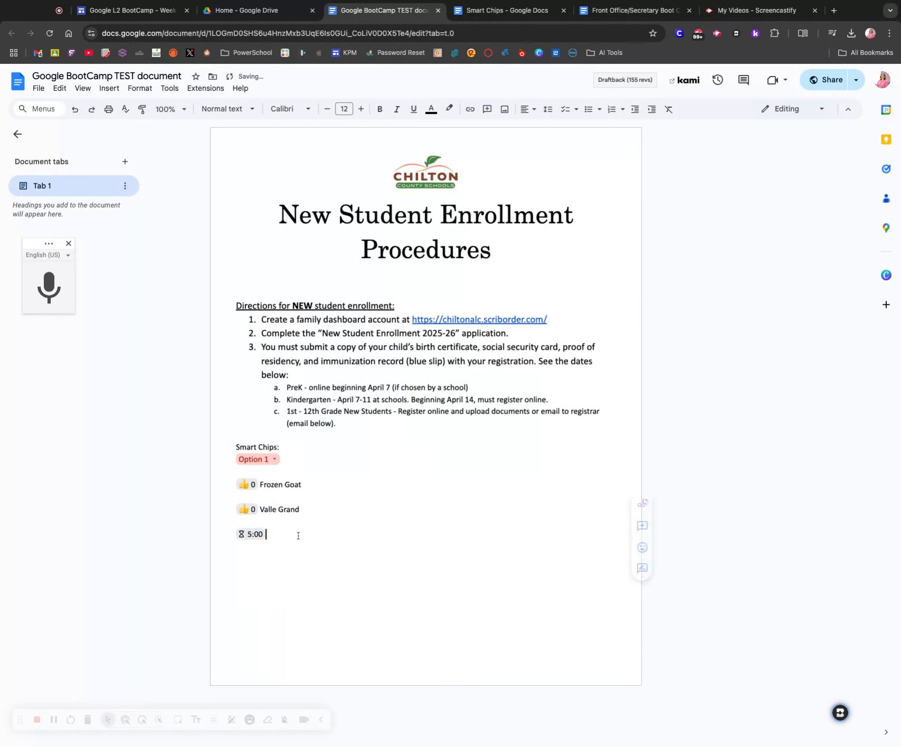
# Step: Browse the building blocks and insert an email draft block below the timer chip
pyautogui.write('@')
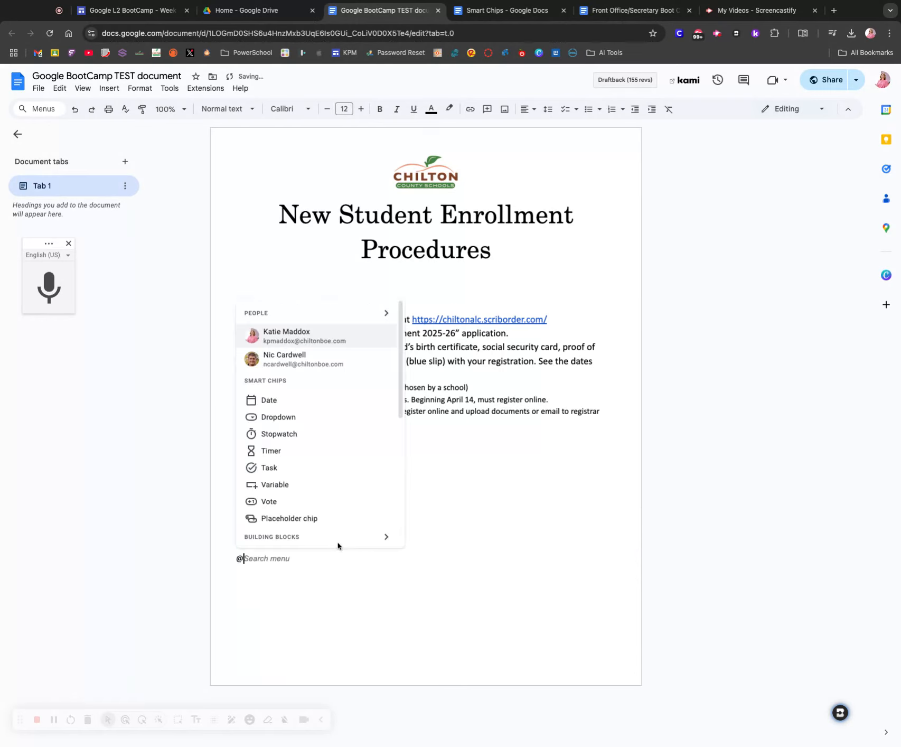
pyautogui.scroll(-2, 314, 535)
pyautogui.scroll(-3, 313, 534)
pyautogui.scroll(2, 322, 510)
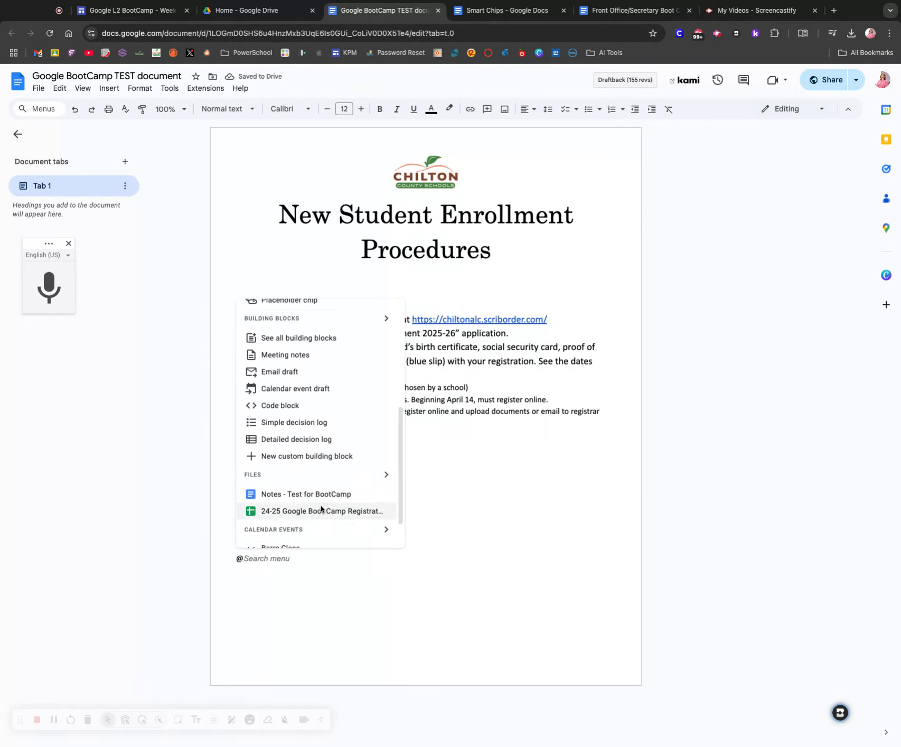
pyautogui.click(384, 392)
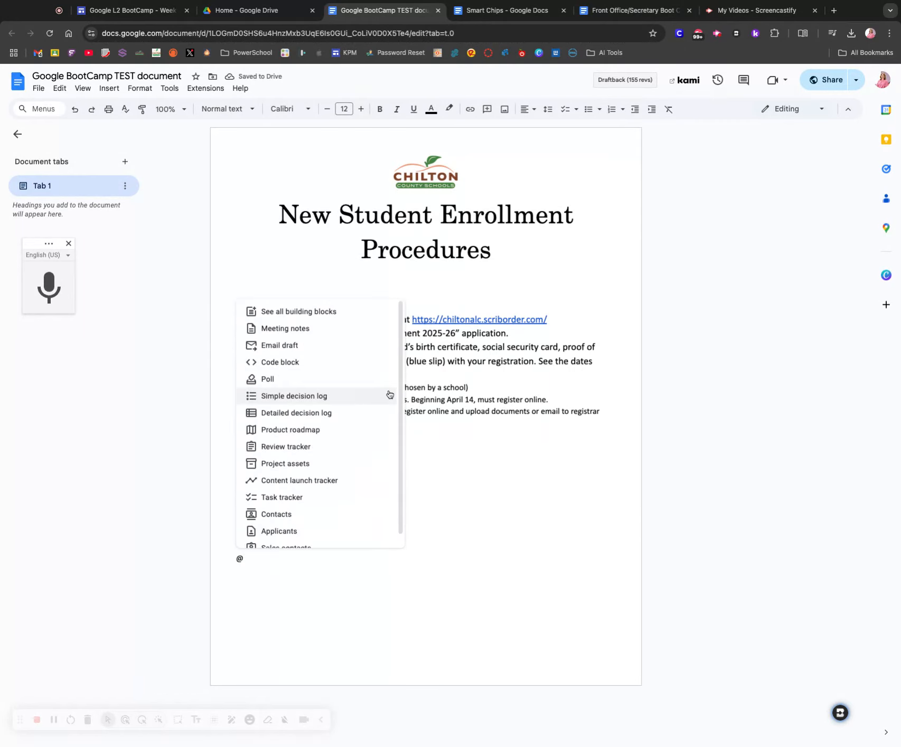
pyautogui.scroll(-3, 349, 424)
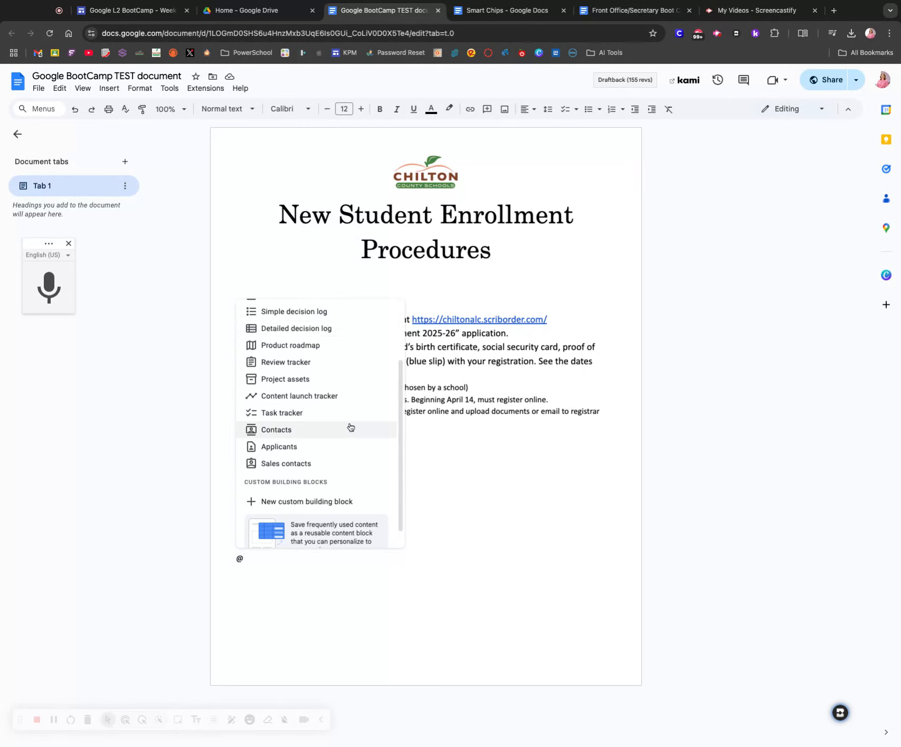
pyautogui.scroll(5, 351, 428)
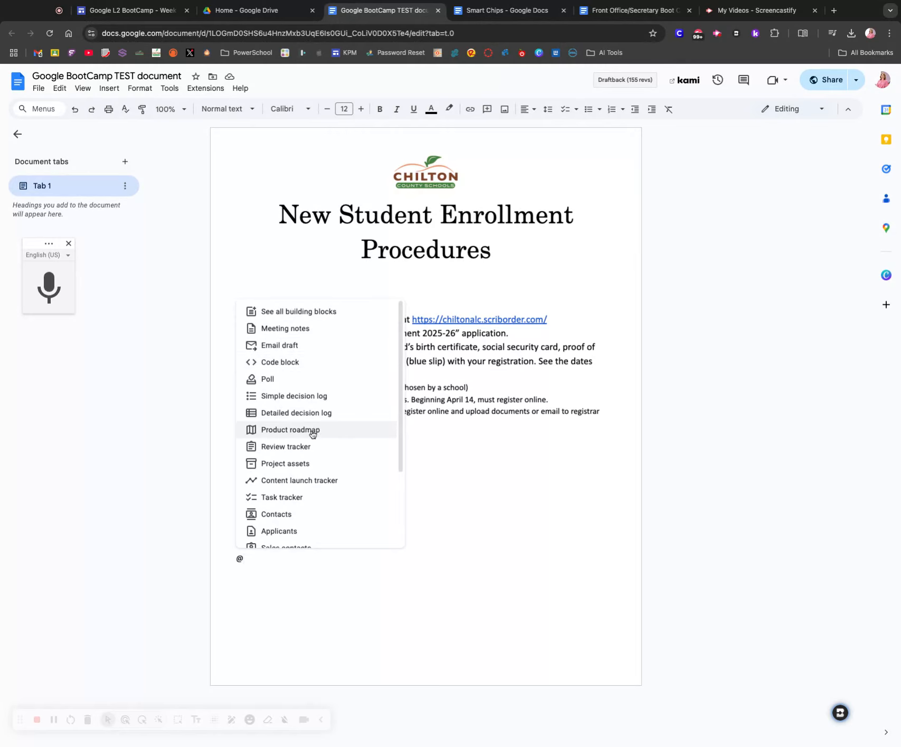
pyautogui.click(302, 353)
pyautogui.scroll(-3, 395, 509)
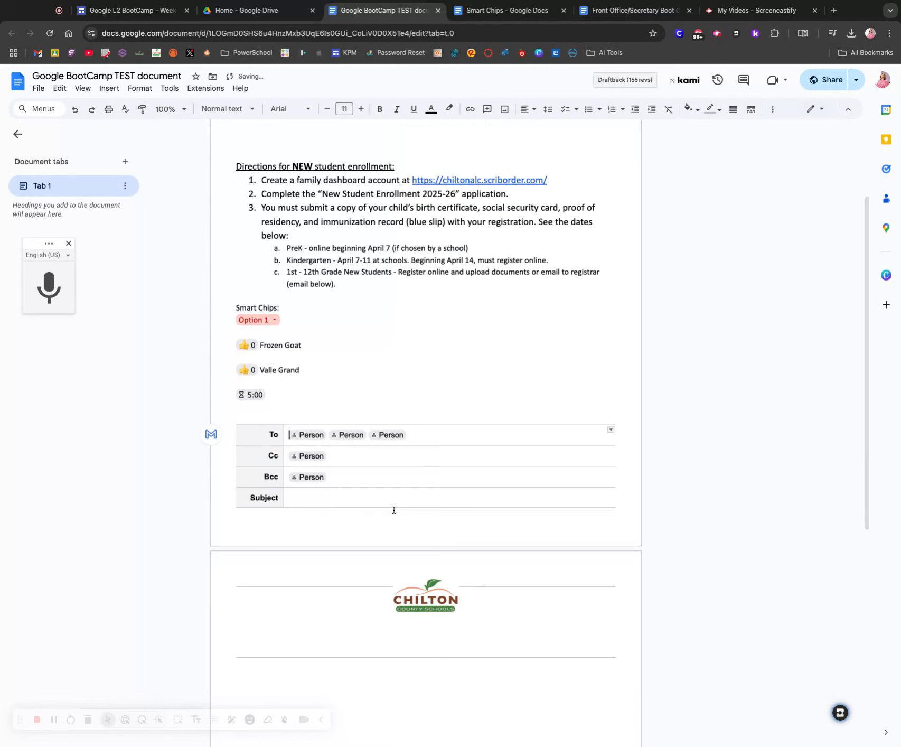
# Step: Add blank lines after the timer chip so the whole email draft block moves to the second page
pyautogui.click(319, 399)
pyautogui.press('Return')
pyautogui.press('Return')
pyautogui.press('Return')
pyautogui.press('Return')
pyautogui.press('Return')
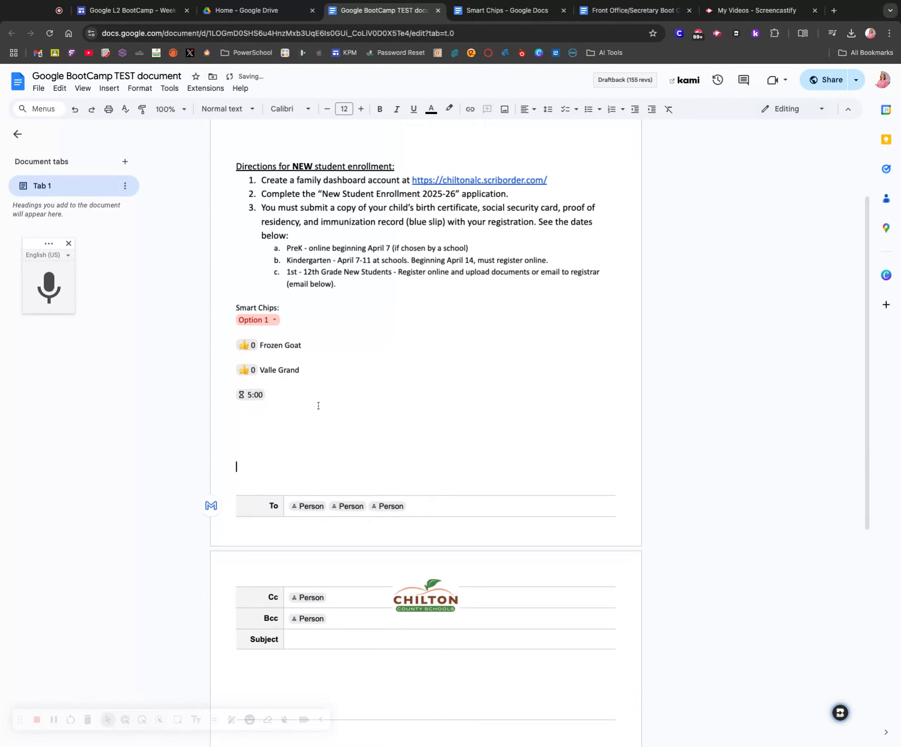
pyautogui.press('Return')
pyautogui.press('Return')
pyautogui.press('Return')
pyautogui.press('Return')
pyautogui.press('Return')
pyautogui.scroll(-5, 362, 426)
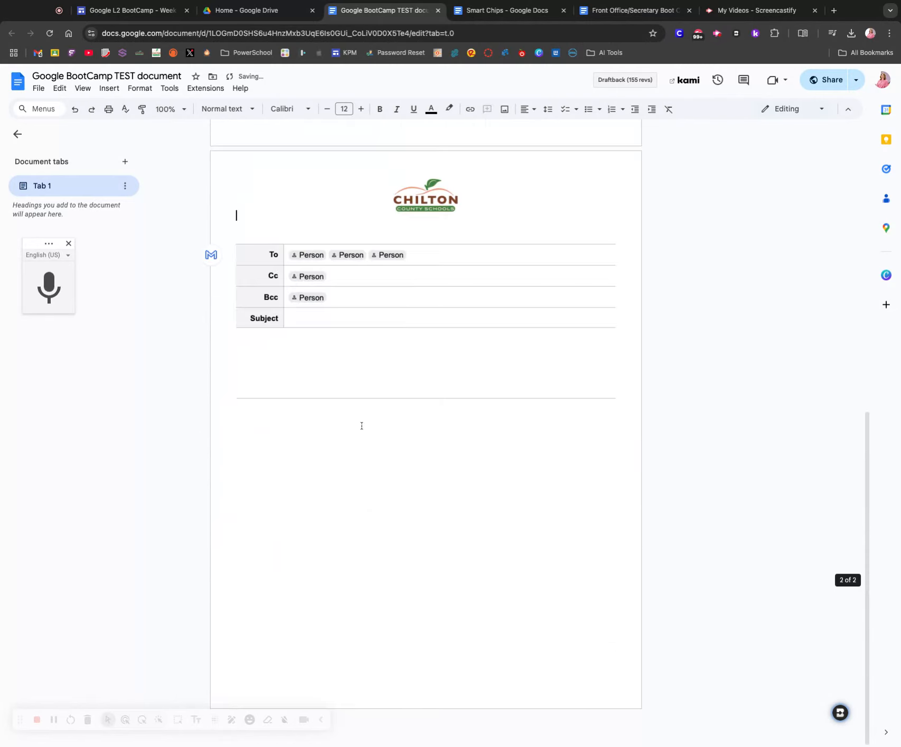
pyautogui.scroll(1, 374, 416)
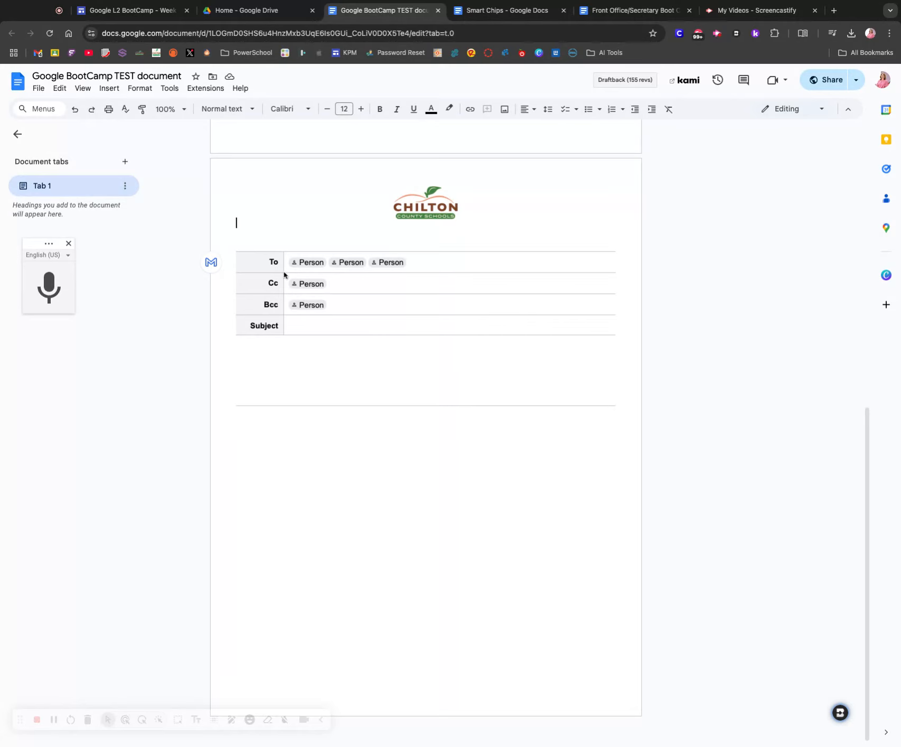
# Step: Place the cursor in the message area of the email draft block
pyautogui.click(278, 358)
pyautogui.doubleClick(284, 357)
pyautogui.click(283, 349)
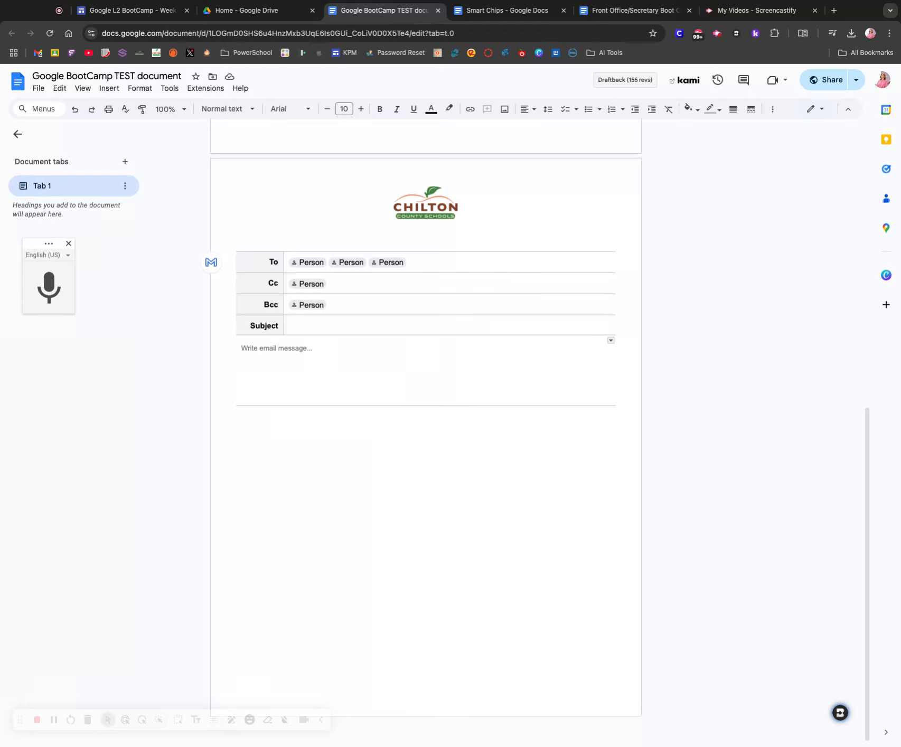
# Step: Insert a code block with Java as its language below the email draft block
pyautogui.click(290, 458)
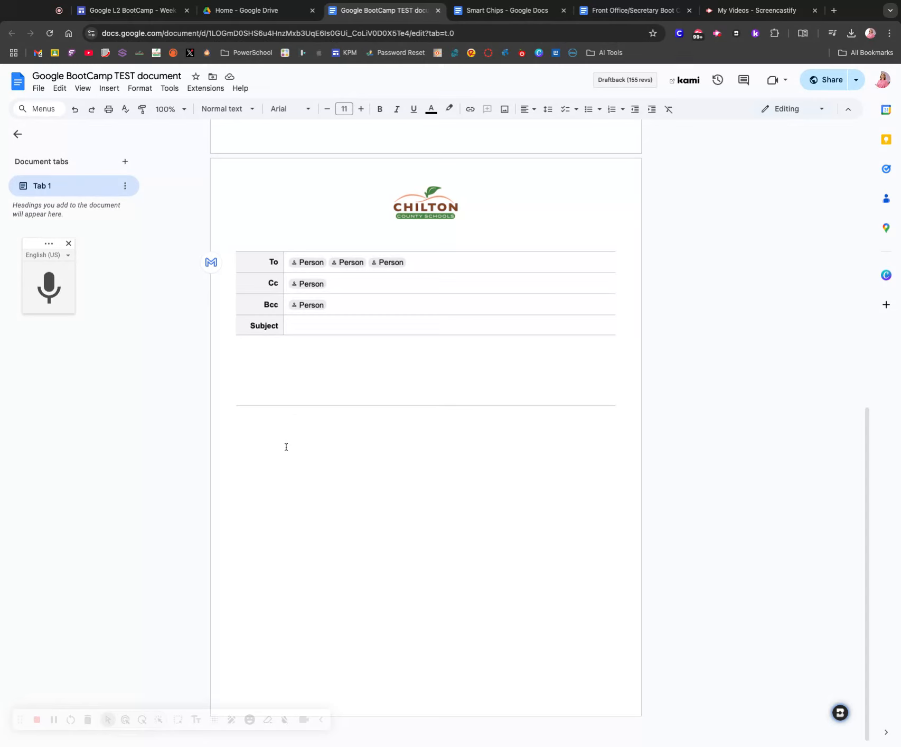
pyautogui.write('@')
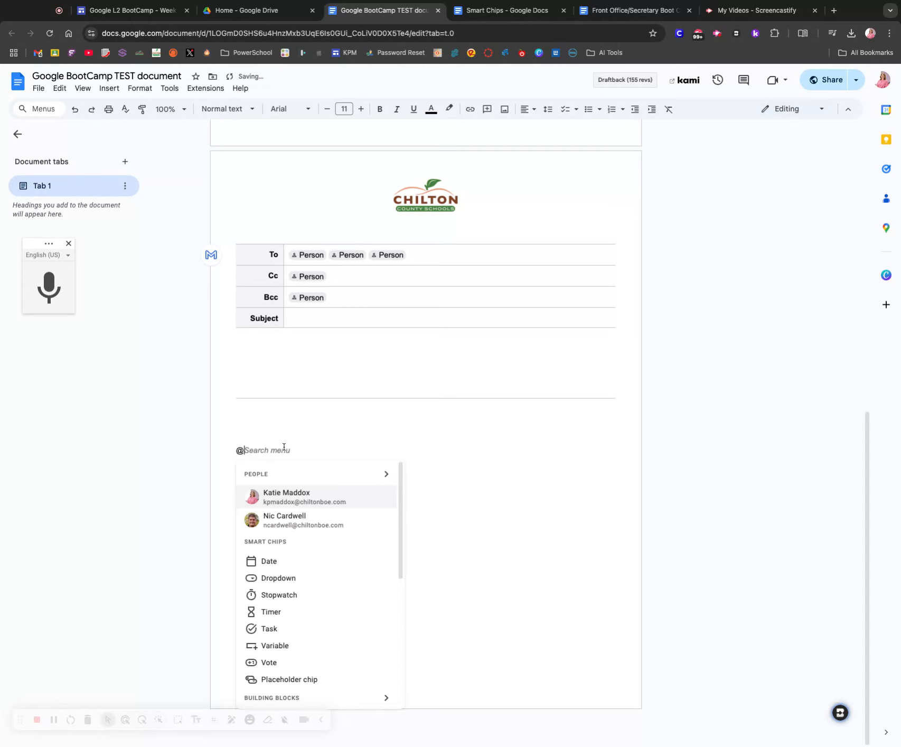
pyautogui.scroll(-5, 303, 511)
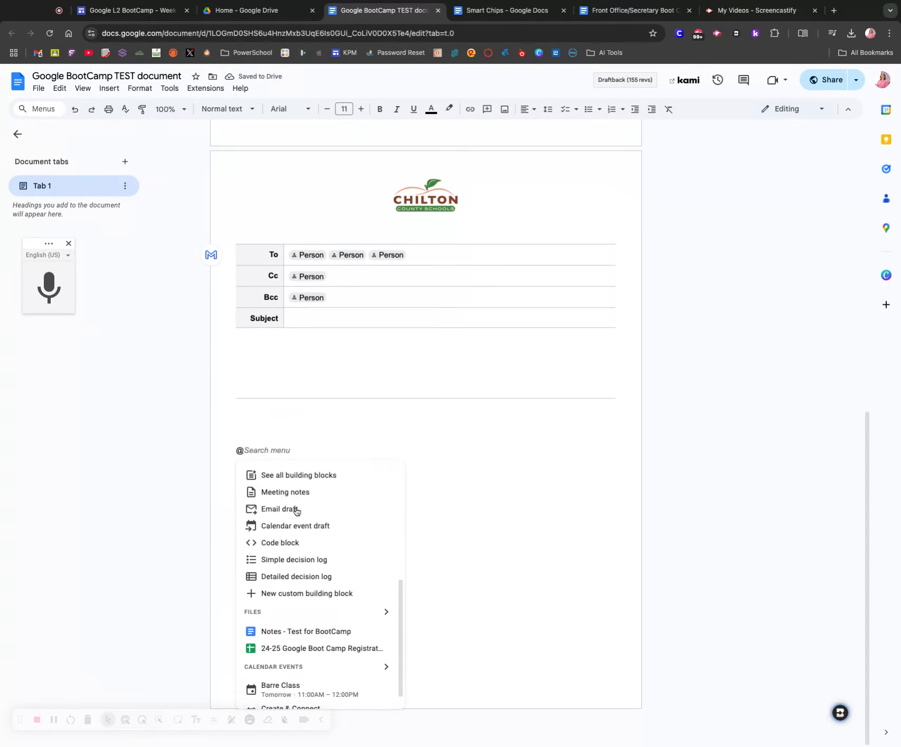
pyautogui.click(301, 546)
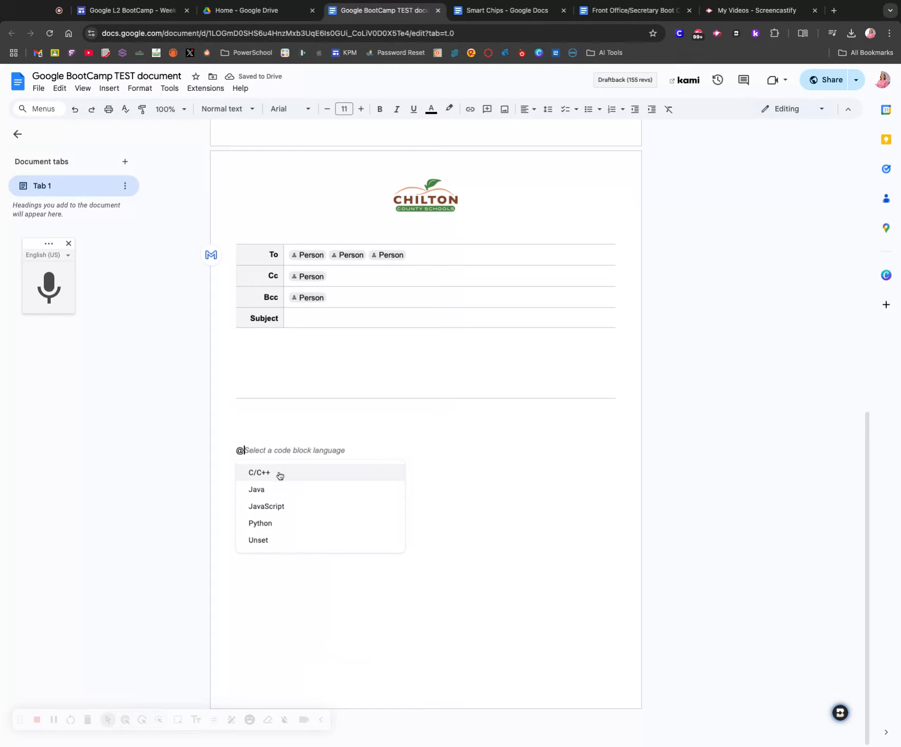
pyautogui.click(280, 492)
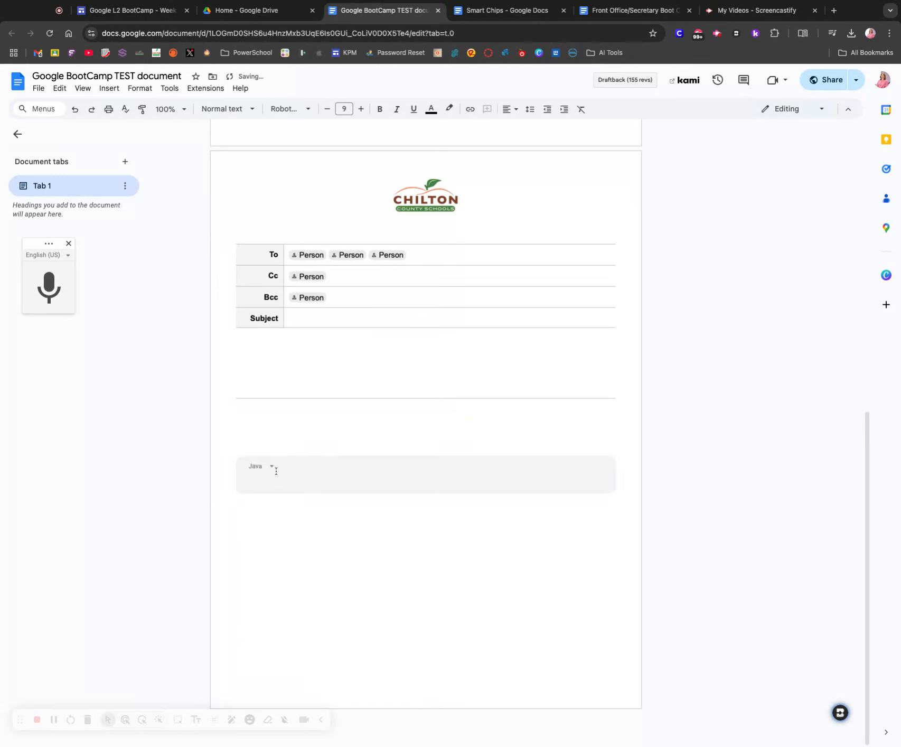
# Step: Switch the code block's language to C/C++ and finally to JavaScript
pyautogui.click(270, 468)
pyautogui.click(274, 488)
pyautogui.click(274, 475)
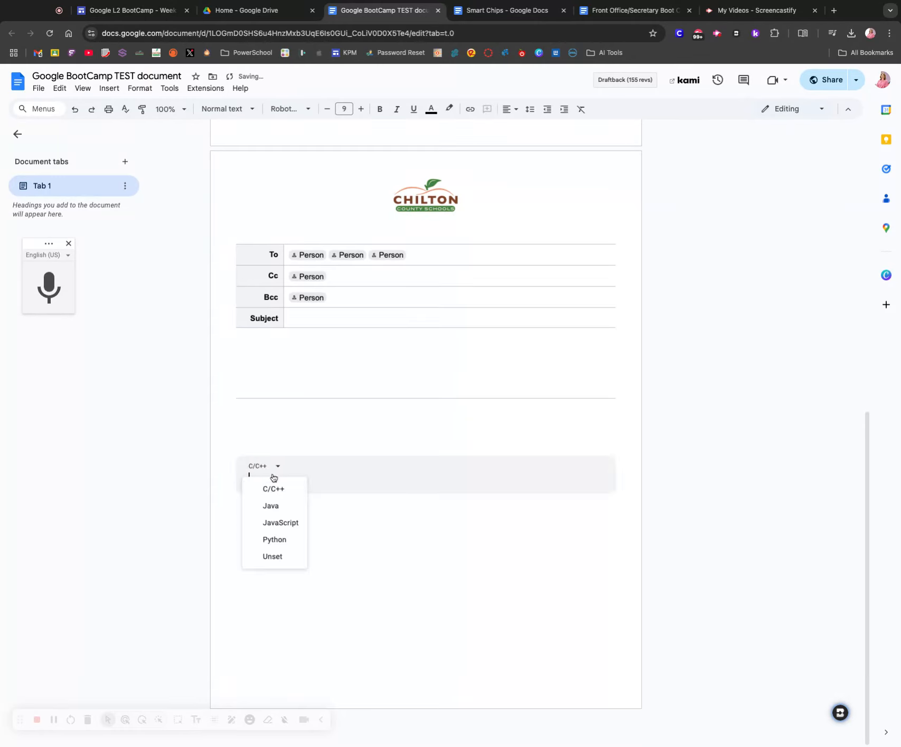
pyautogui.click(277, 522)
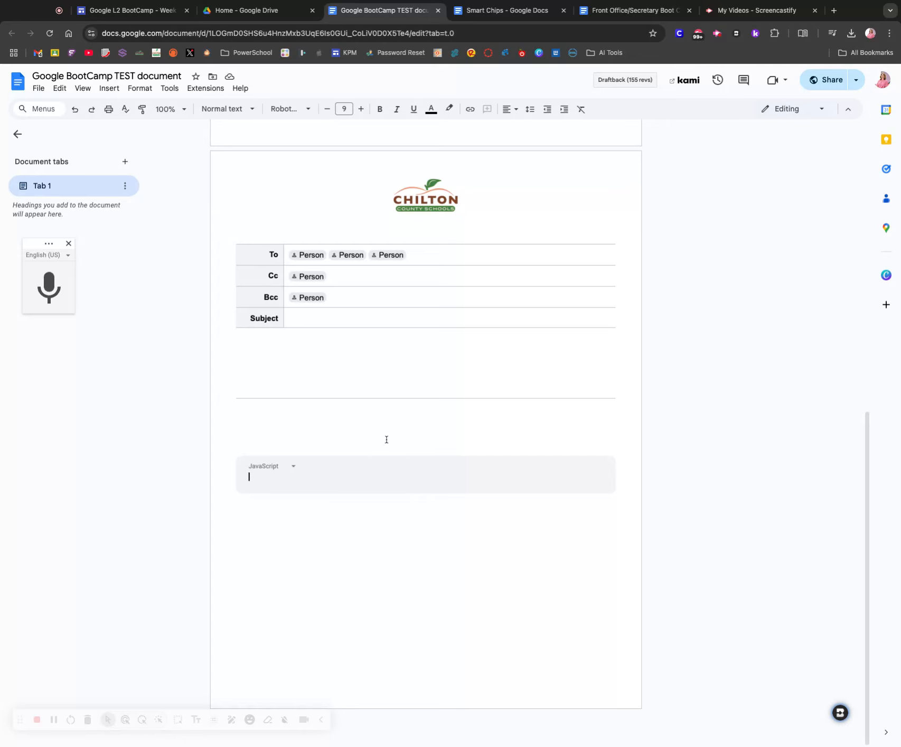
# Step: Switch to the Front Office/Secretary Boot Camp Notes document and look over its headings, outline and first pages
pyautogui.scroll(10, 374, 398)
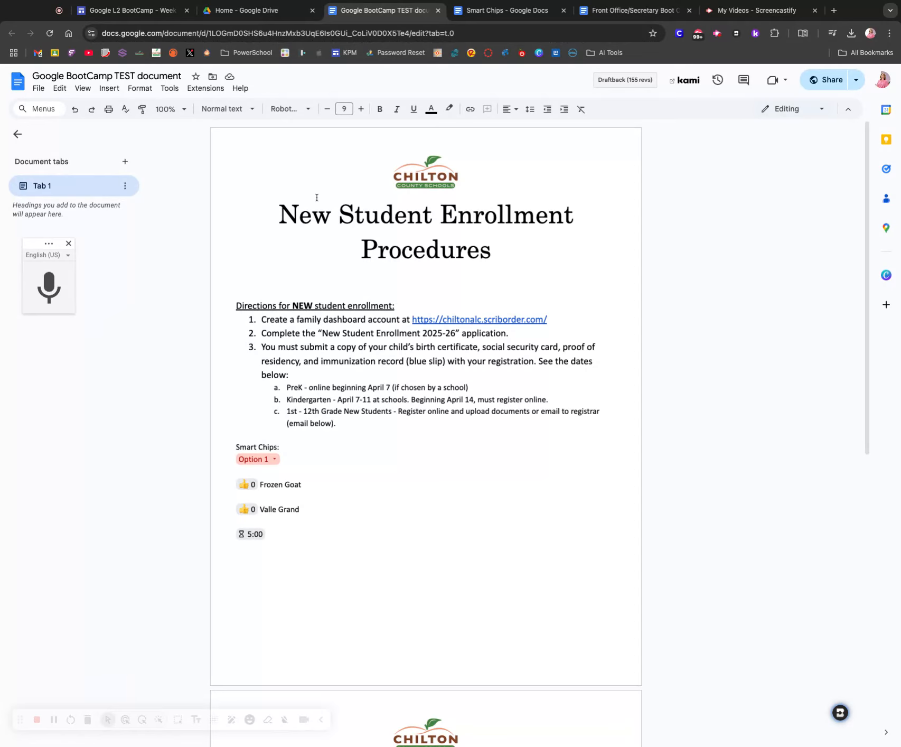
pyautogui.click(613, 19)
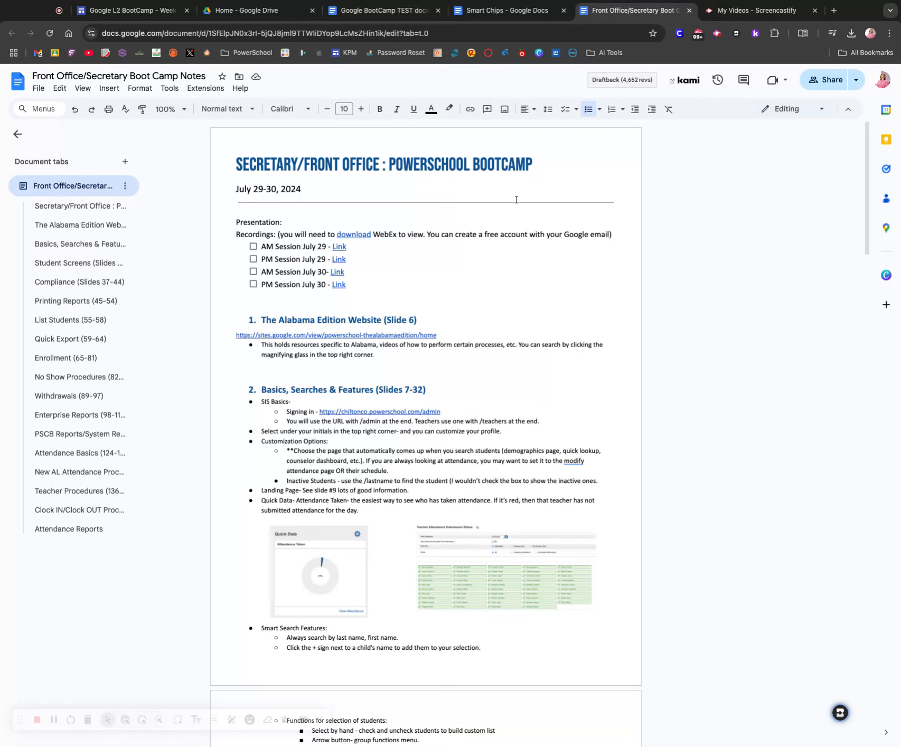
pyautogui.scroll(-7, 517, 200)
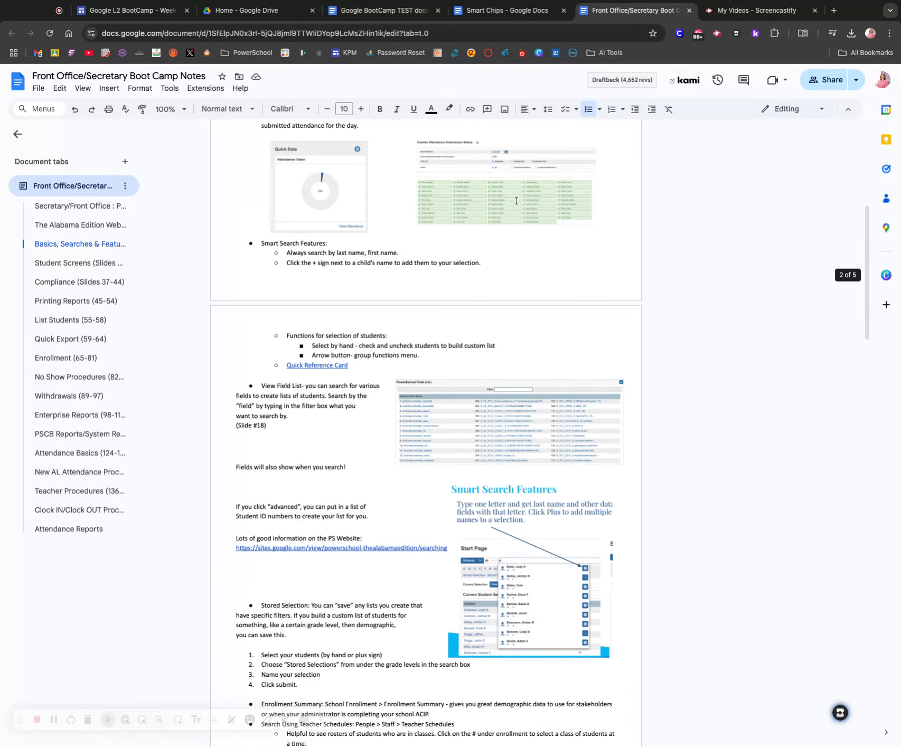
pyautogui.scroll(7, 517, 201)
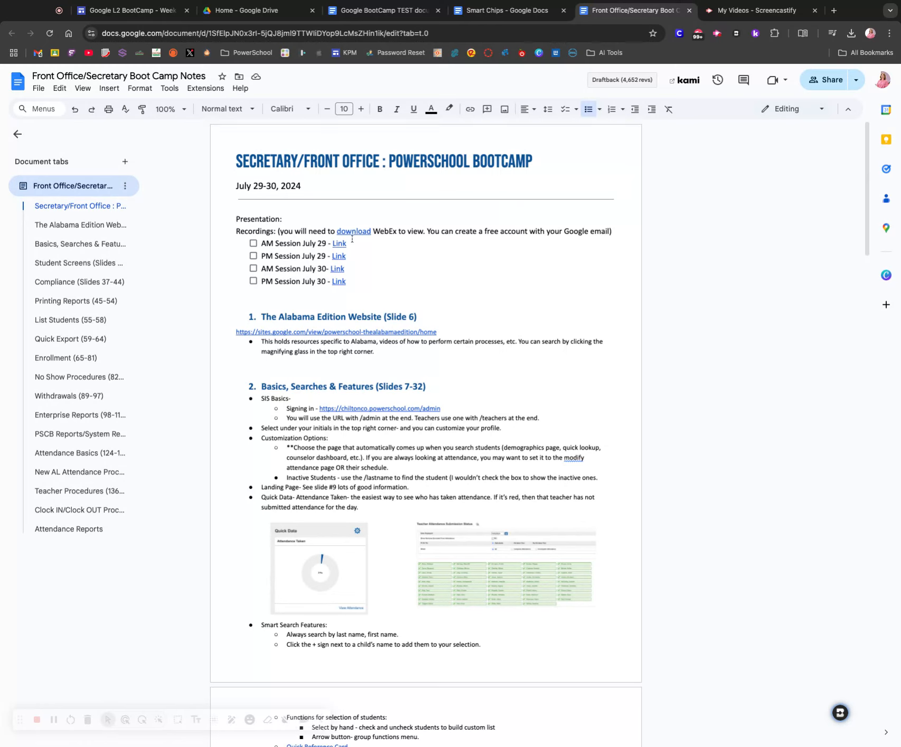
pyautogui.scroll(-1, 353, 243)
pyautogui.scroll(1, 308, 271)
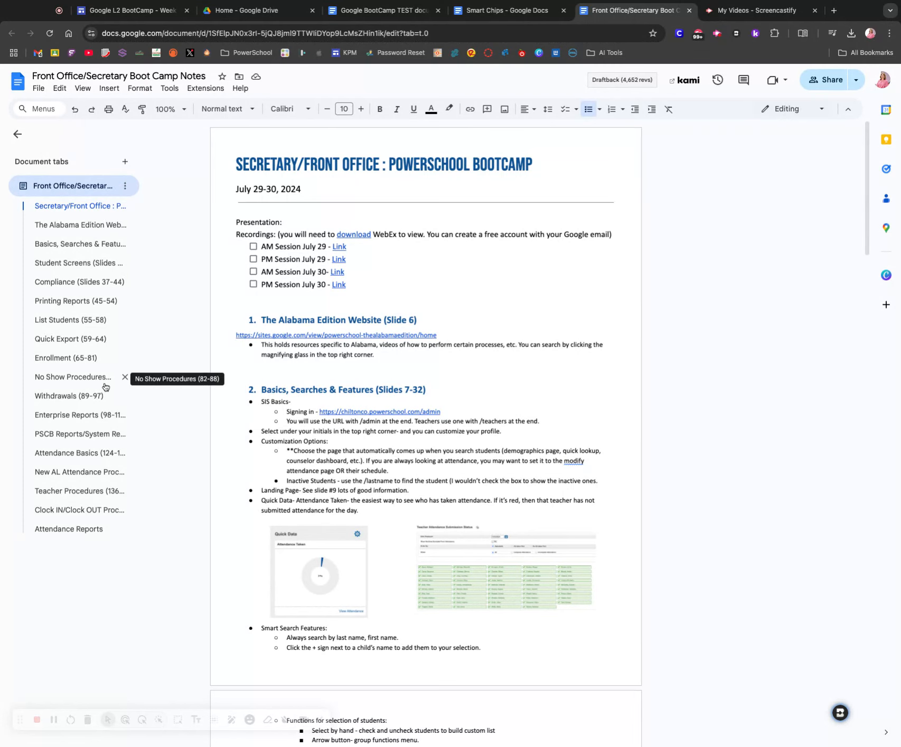
# Step: Use the outline to jump to Enterprise Reports and Printing Reports, and set the document zoom to 150%
pyautogui.click(79, 415)
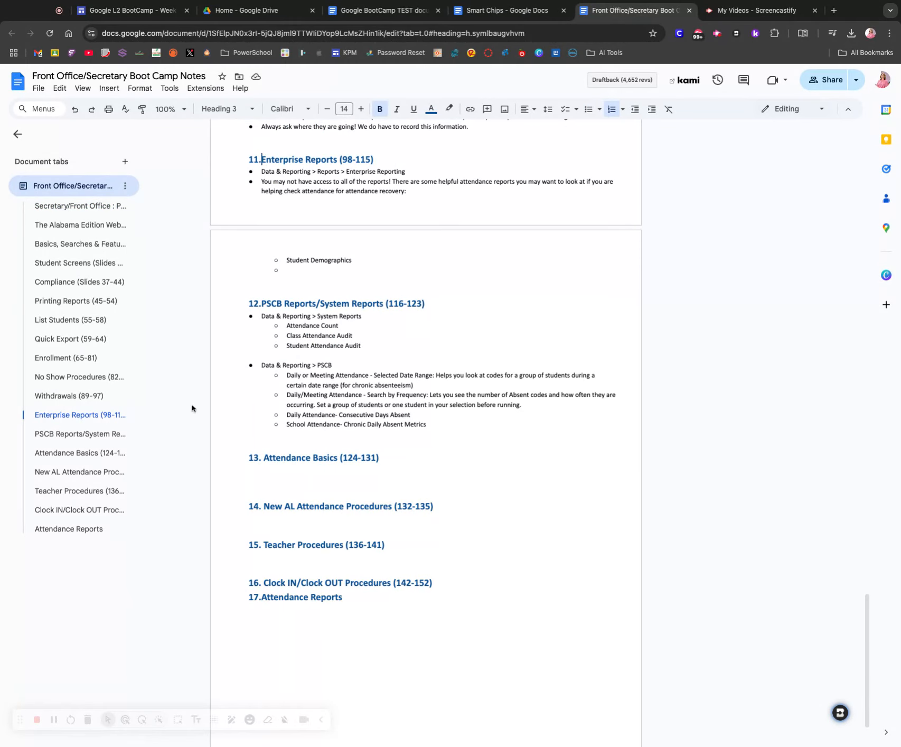
pyautogui.click(60, 301)
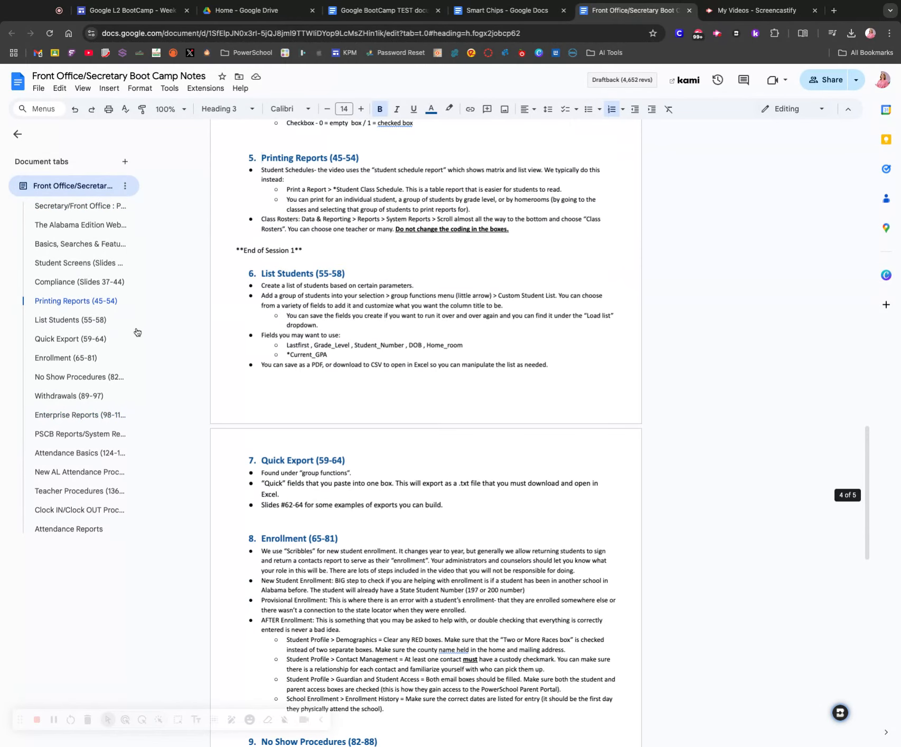
pyautogui.click(170, 109)
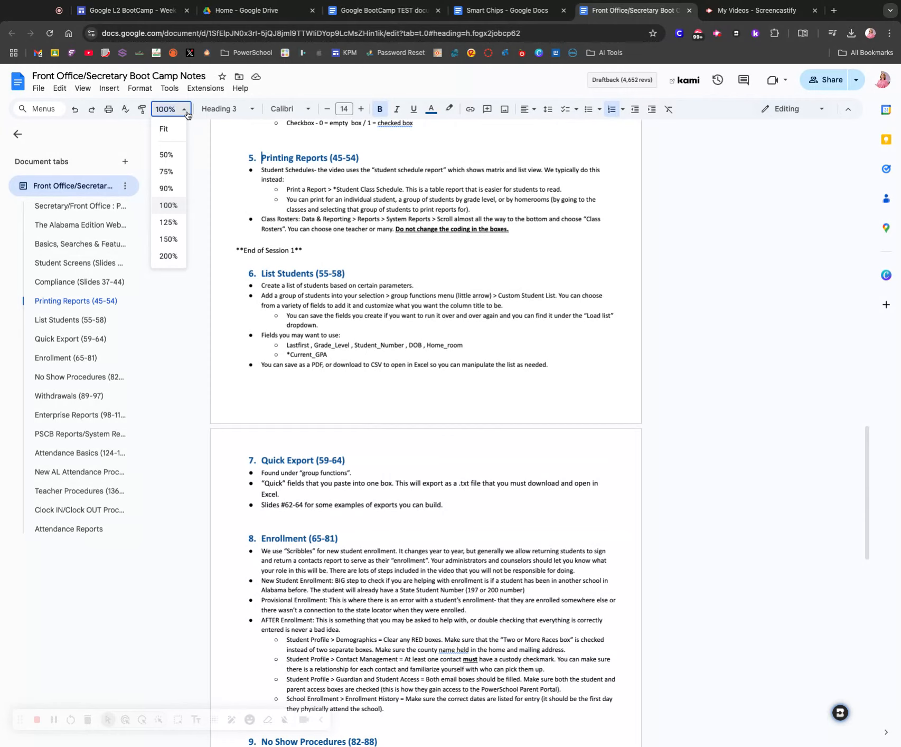
pyautogui.click(170, 238)
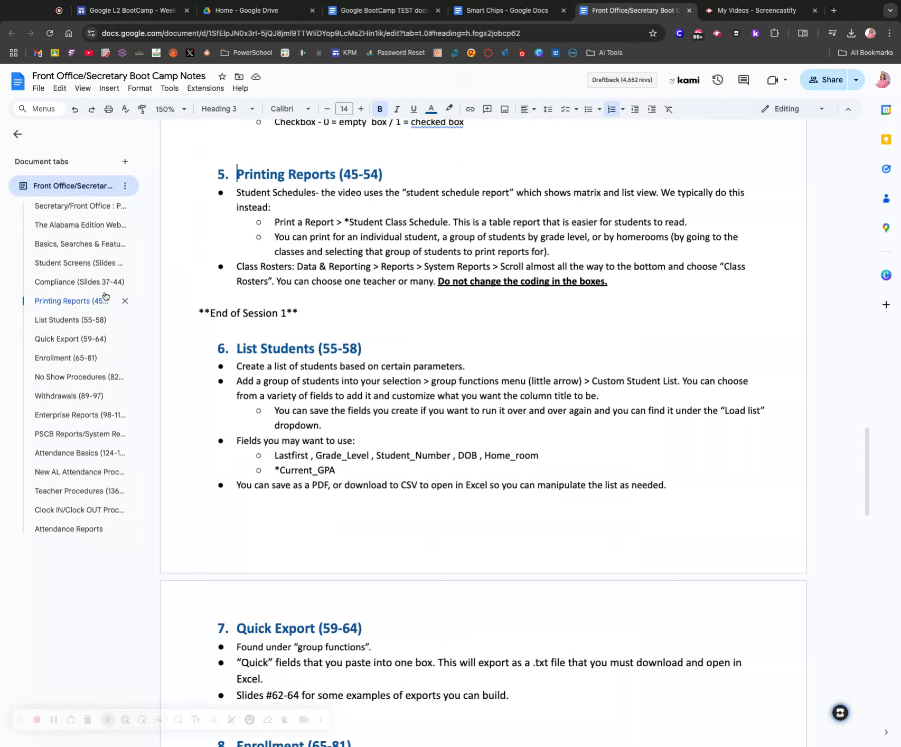
# Step: Use the outline to jump to Compliance, The Alabama Edition Website and New AL Attendance Procedures
pyautogui.click(86, 282)
pyautogui.click(72, 232)
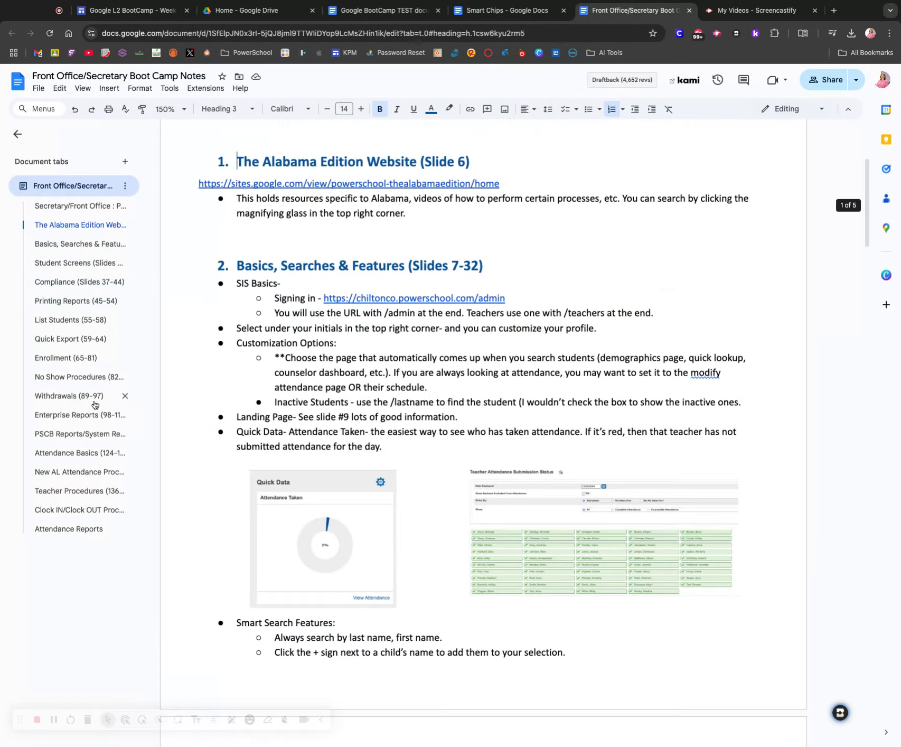
pyautogui.click(70, 474)
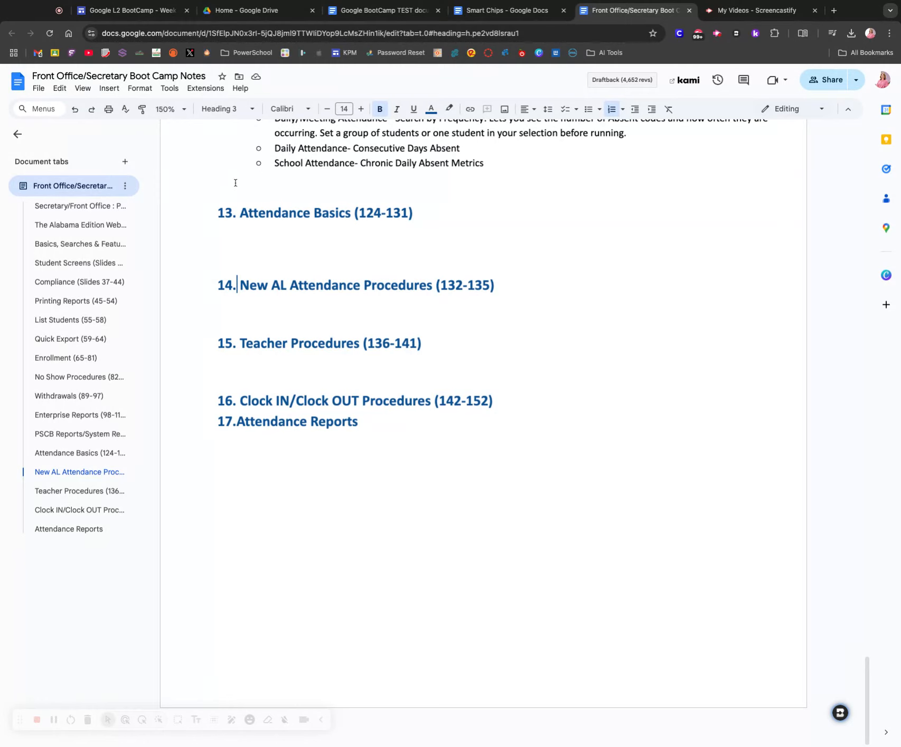
# Step: Return to the Google BootCamp TEST document and review both pages with the smart chips and building blocks
pyautogui.click(387, 10)
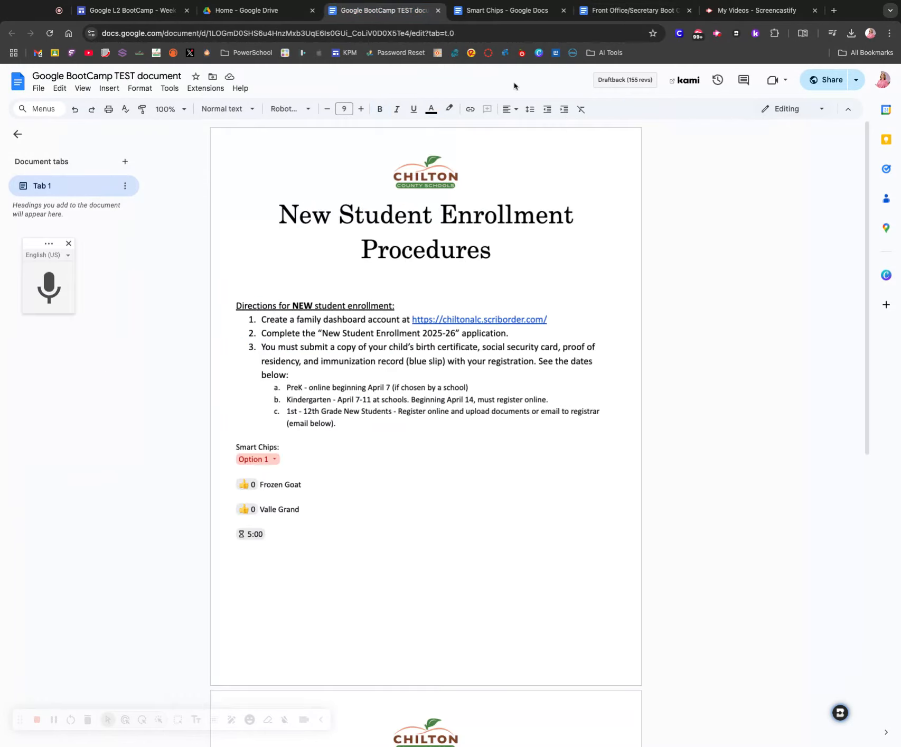
pyautogui.scroll(-5, 412, 406)
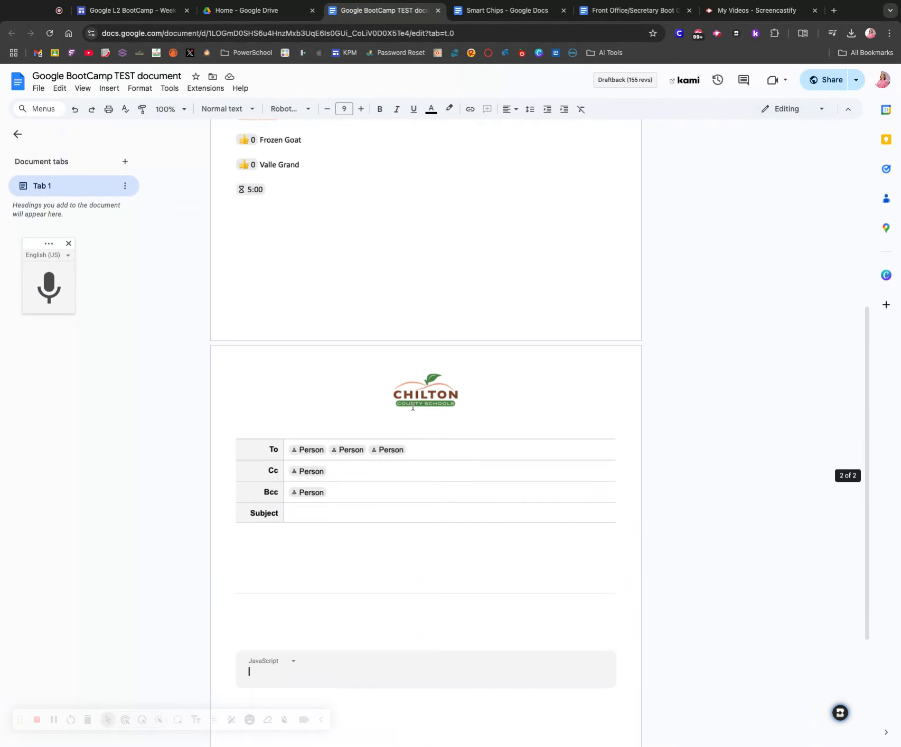
pyautogui.scroll(5, 412, 406)
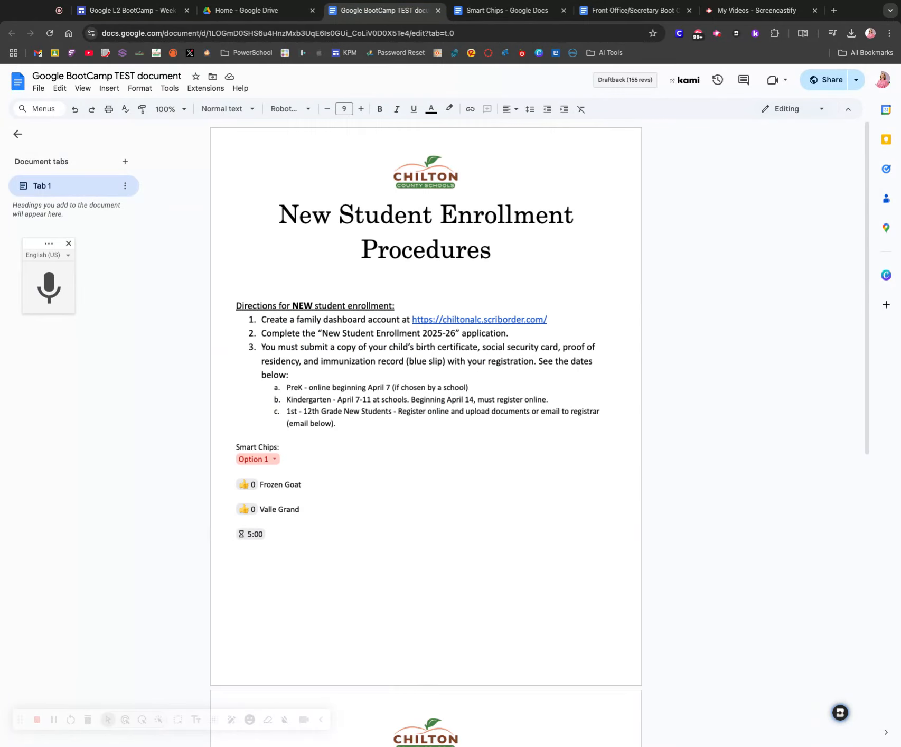